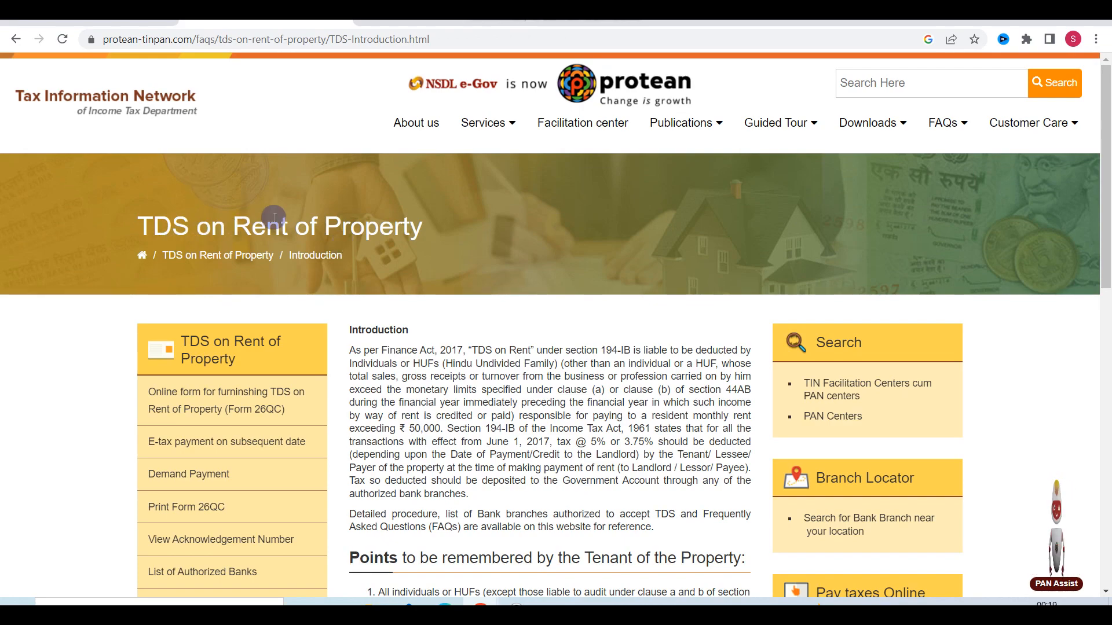
Read the TDS on Rent of Property introduction, highlighting the monthly rent threshold, the tax rate and the effective date.
{"action": "scroll", "coordinate": [495, 436], "scroll_direction": "down", "scroll_amount": 3}
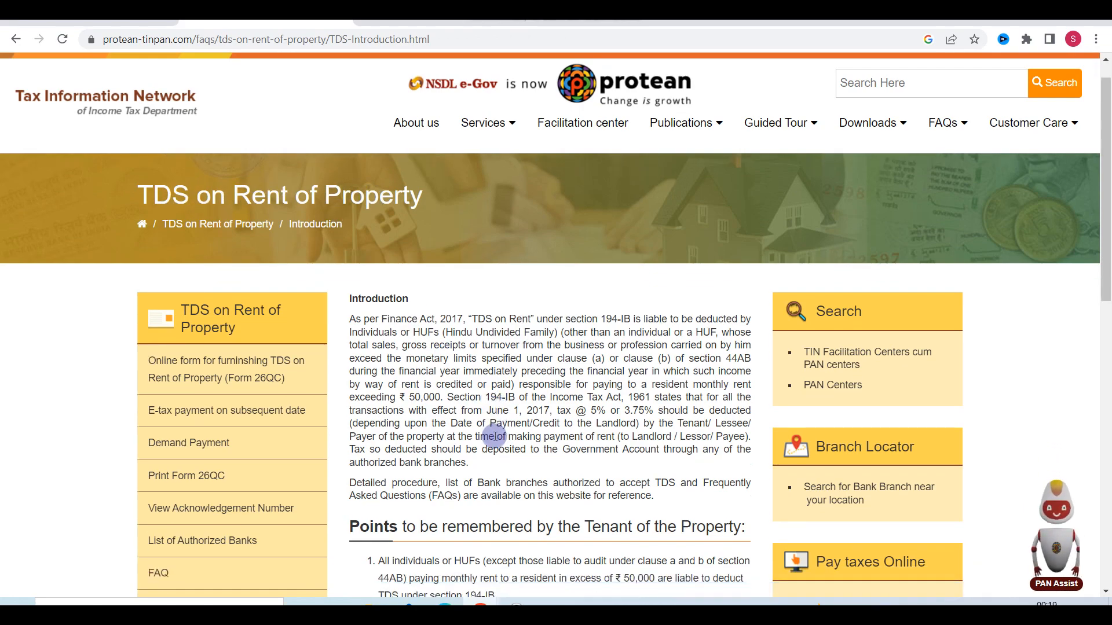
{"action": "scroll", "coordinate": [495, 435], "scroll_direction": "down", "scroll_amount": 3}
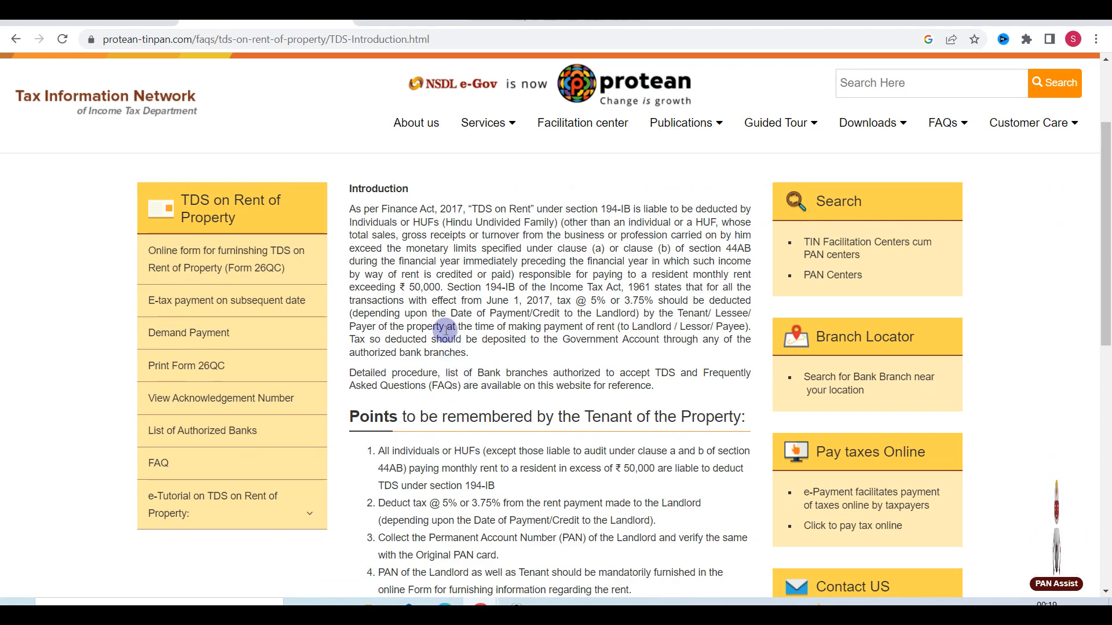
{"action": "left_click_drag", "start_coordinate": [385, 288], "coordinate": [440, 288]}
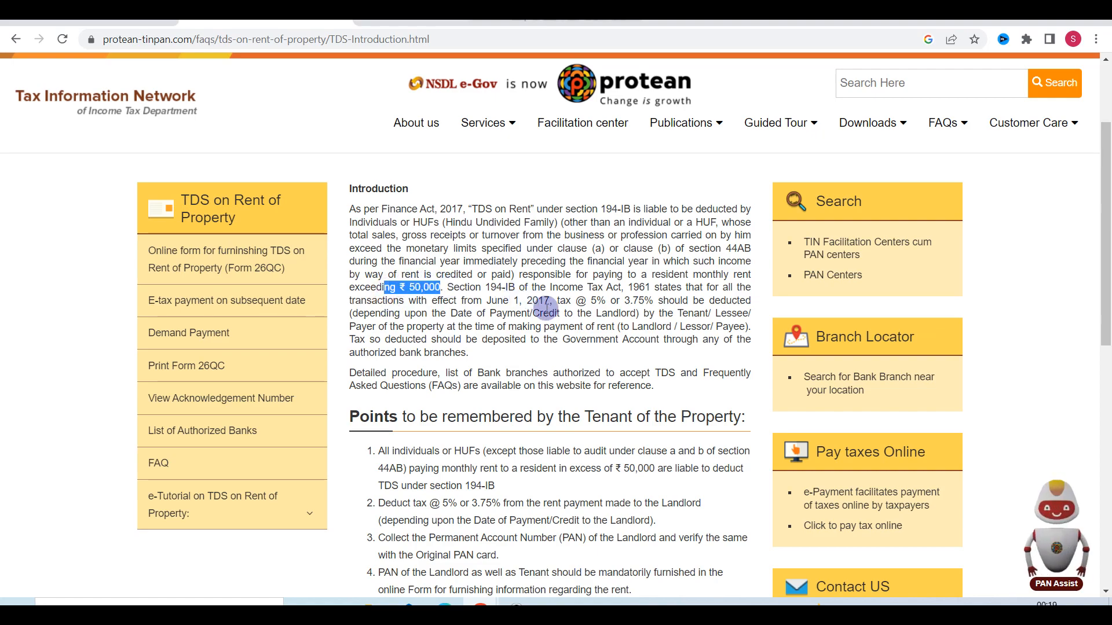
{"action": "left_click_drag", "start_coordinate": [576, 301], "coordinate": [605, 300]}
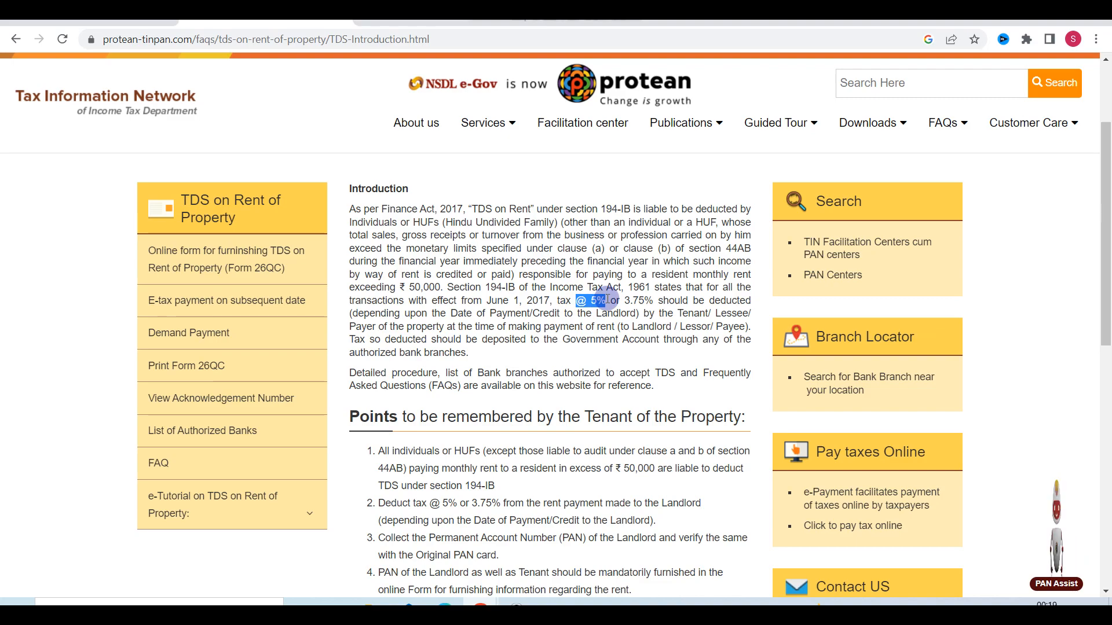
{"action": "left_click", "coordinate": [543, 11]}
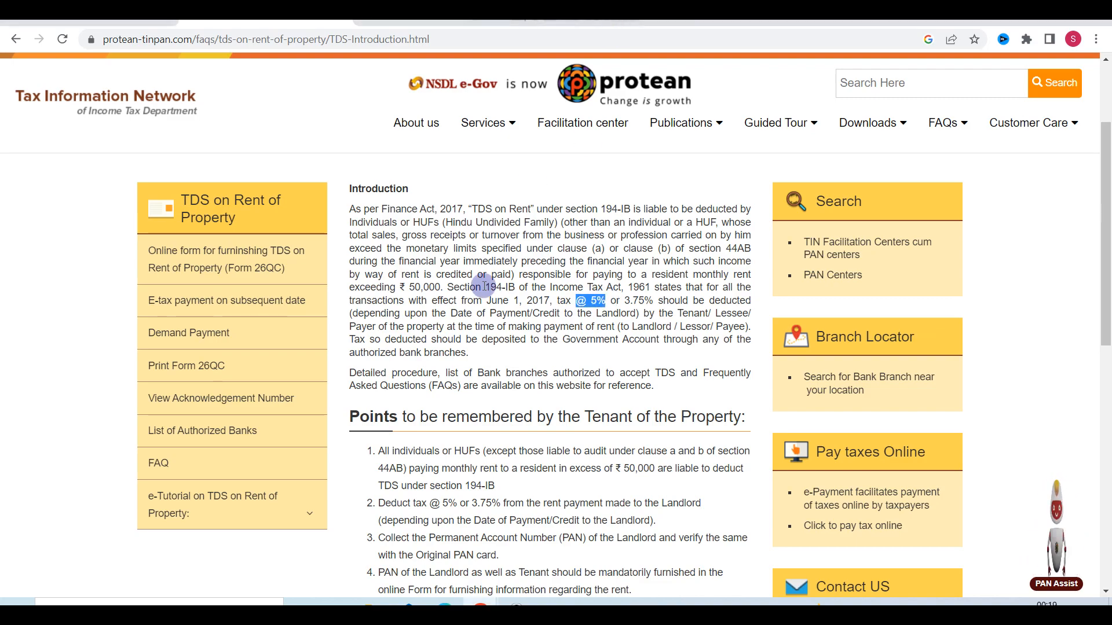
{"action": "left_click_drag", "start_coordinate": [483, 288], "coordinate": [551, 300]}
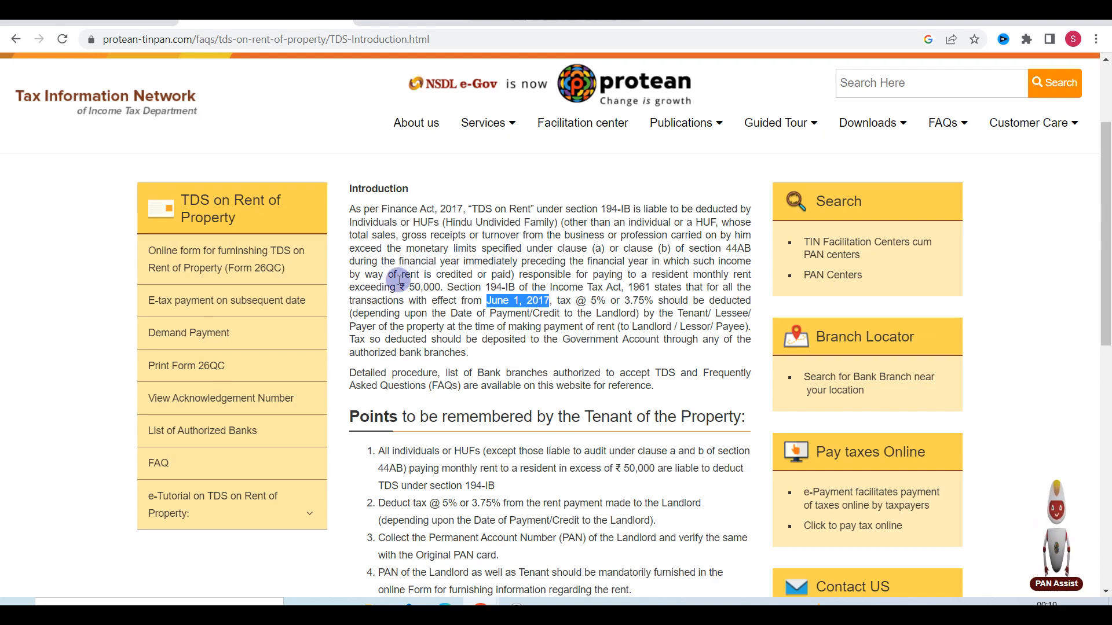
{"action": "left_click_drag", "start_coordinate": [383, 287], "coordinate": [441, 287]}
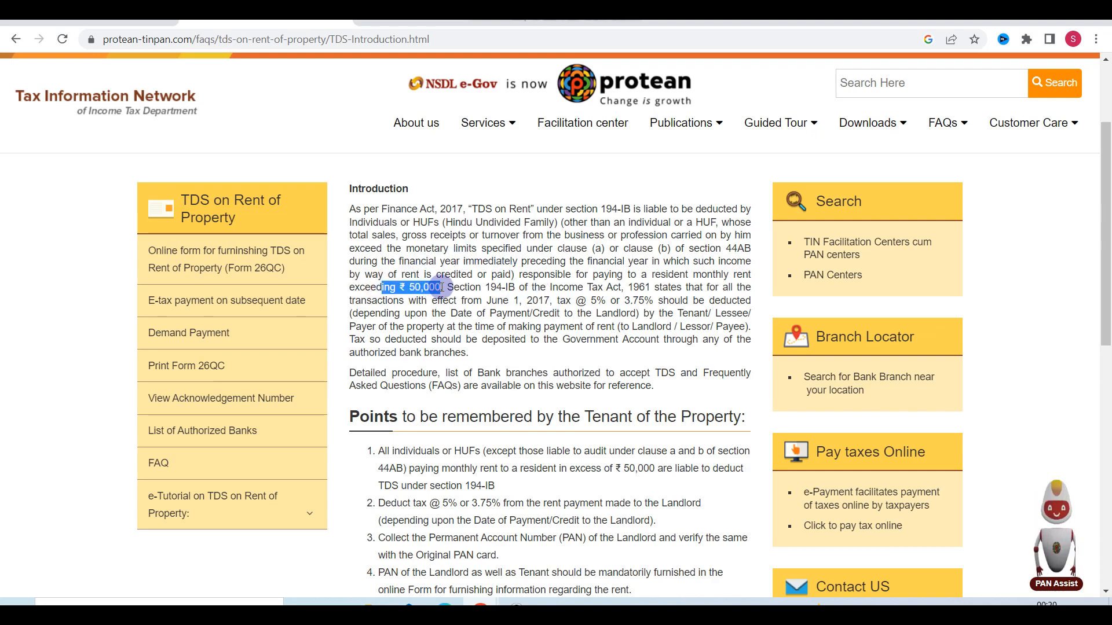
{"action": "left_click_drag", "start_coordinate": [576, 300], "coordinate": [611, 301]}
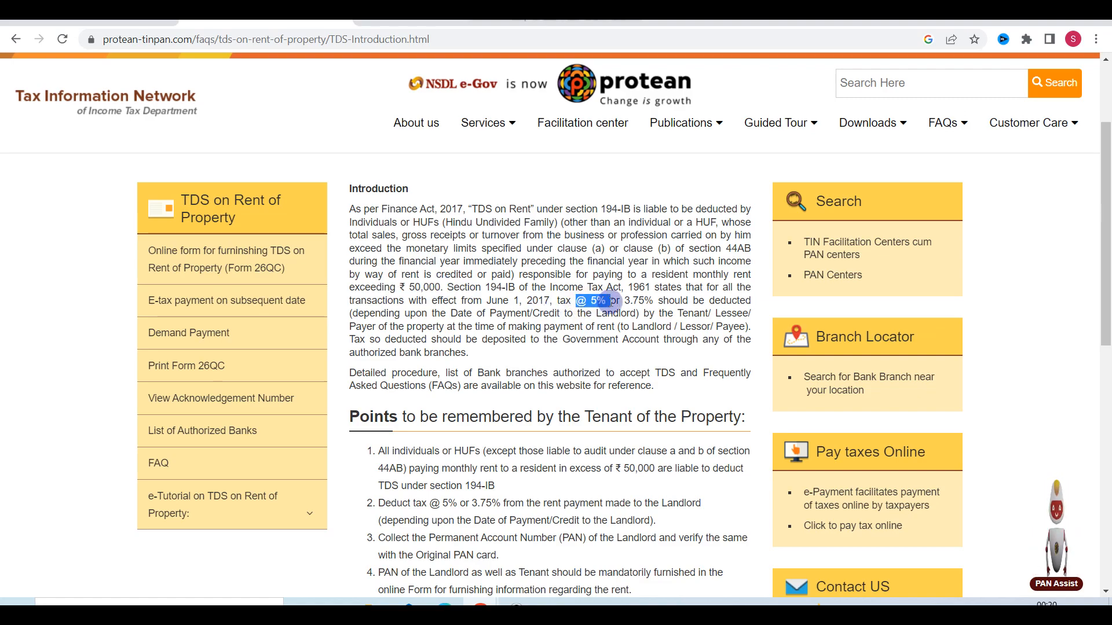
{"action": "left_click", "coordinate": [582, 351]}
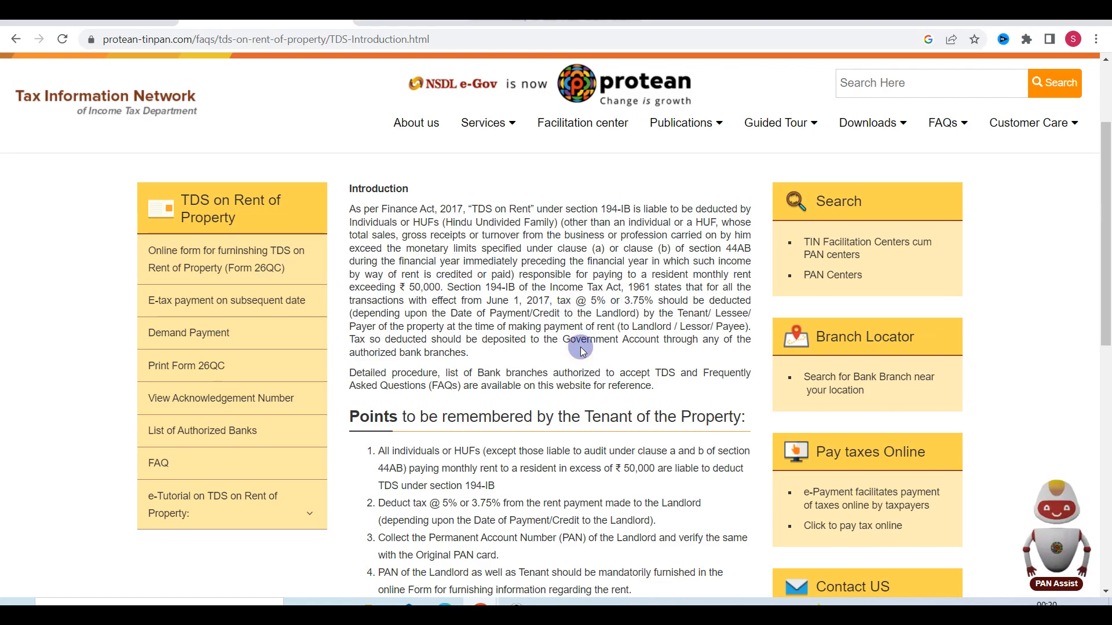
Review the tenant's first two points, highlighting who must deduct TDS, the rent limit, the applicable section and the deduction rate.
{"action": "scroll", "coordinate": [581, 351], "scroll_direction": "down", "scroll_amount": 3}
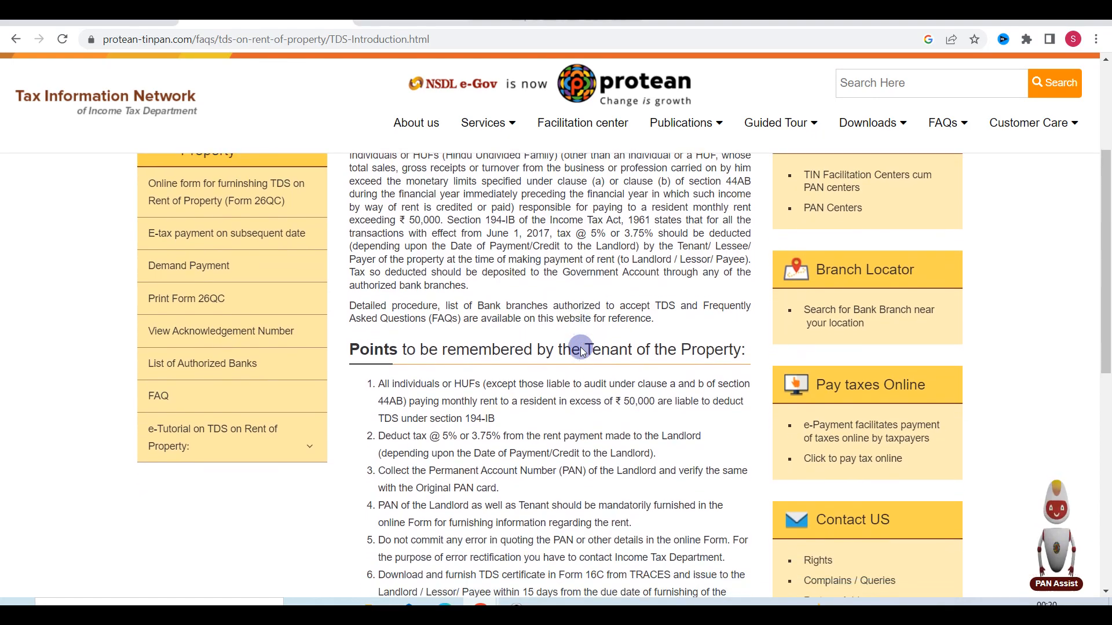
{"action": "scroll", "coordinate": [580, 351], "scroll_direction": "down", "scroll_amount": 2}
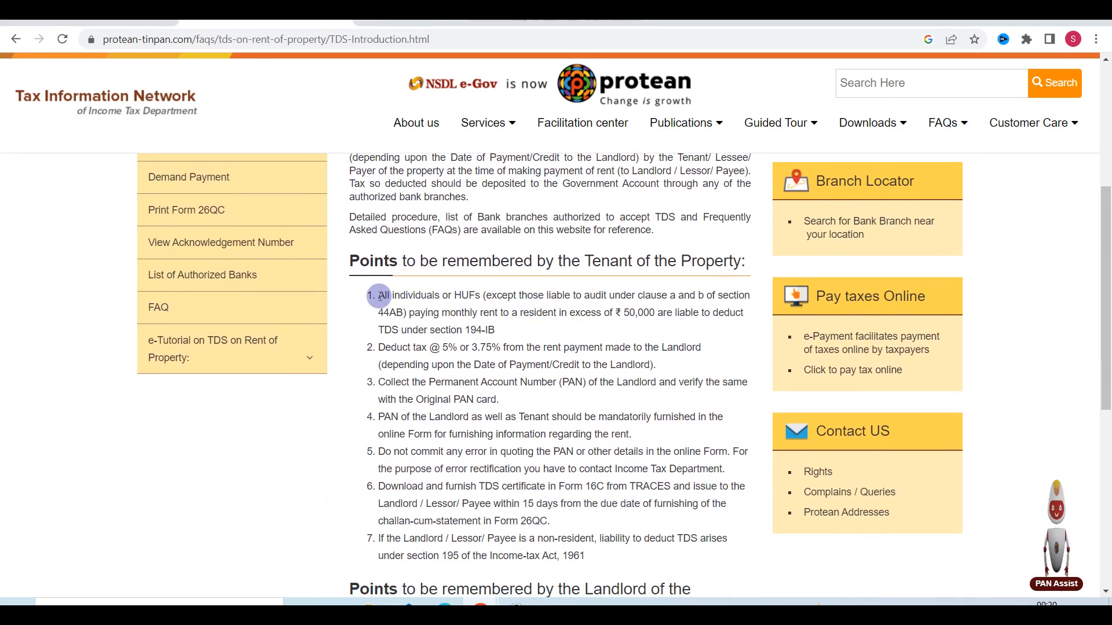
{"action": "left_click_drag", "start_coordinate": [379, 296], "coordinate": [480, 296]}
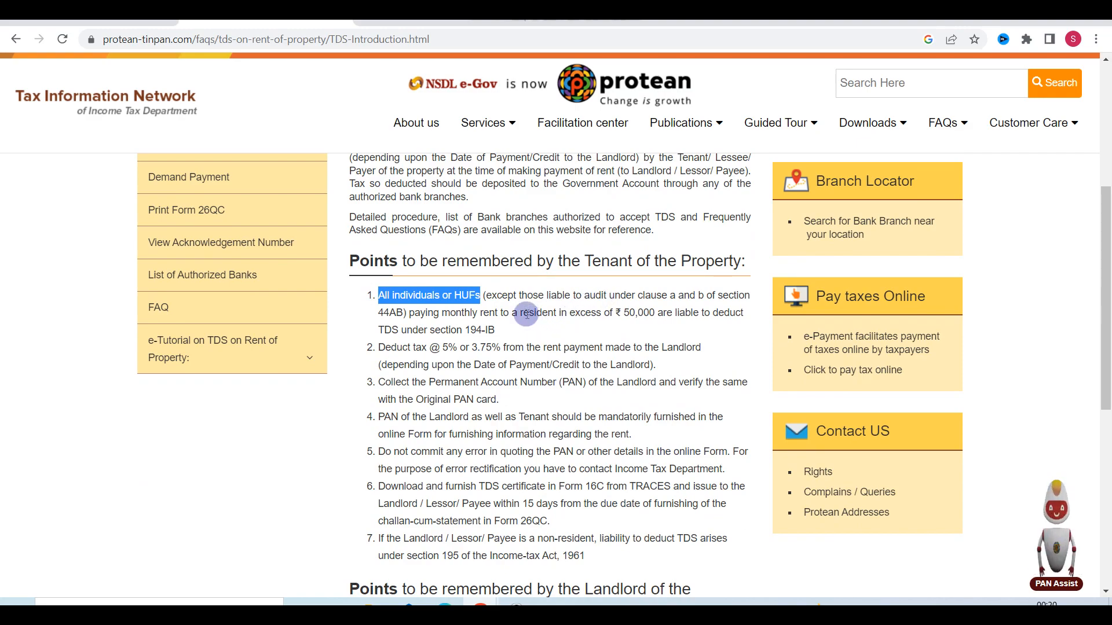
{"action": "left_click_drag", "start_coordinate": [512, 313], "coordinate": [655, 313]}
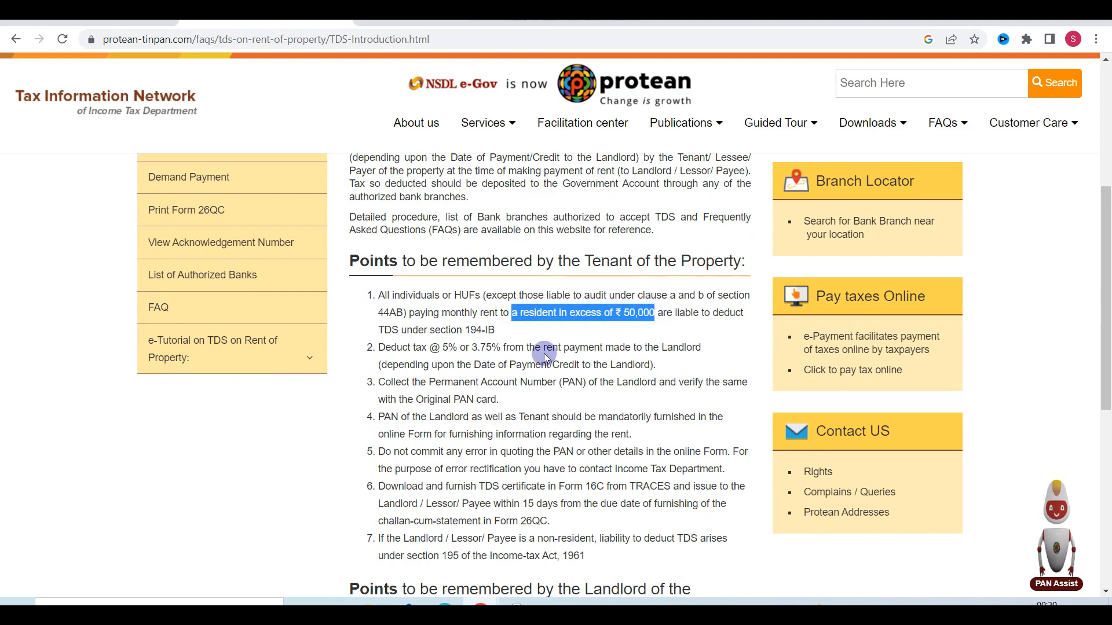
{"action": "scroll", "coordinate": [532, 346], "scroll_direction": "down", "scroll_amount": 1}
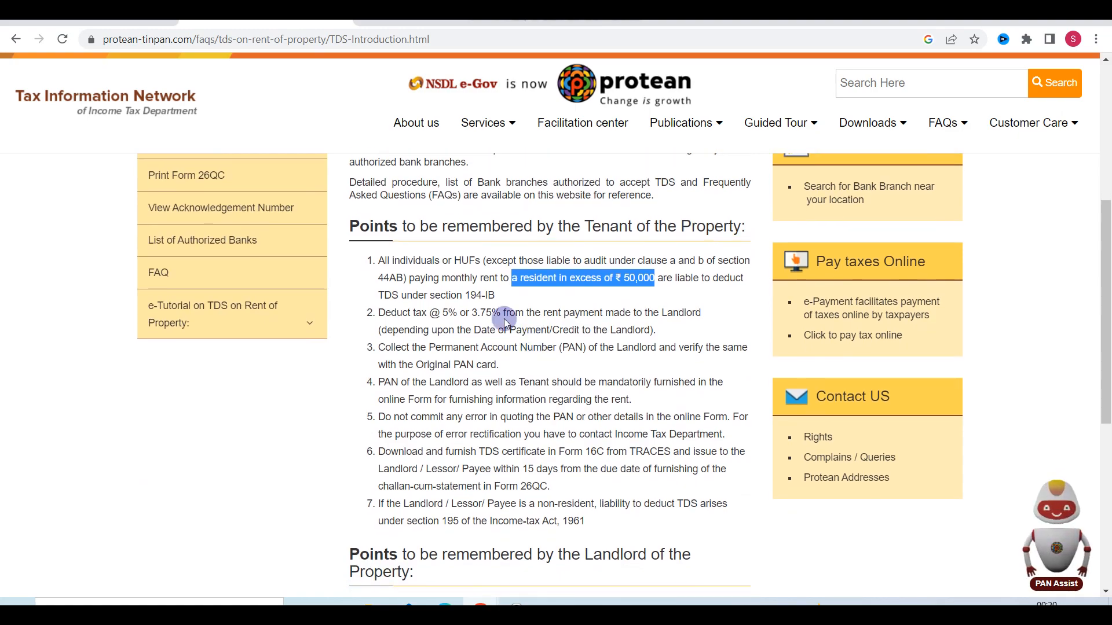
{"action": "left_click", "coordinate": [436, 294]}
{"action": "left_click_drag", "start_coordinate": [435, 294], "coordinate": [500, 294]}
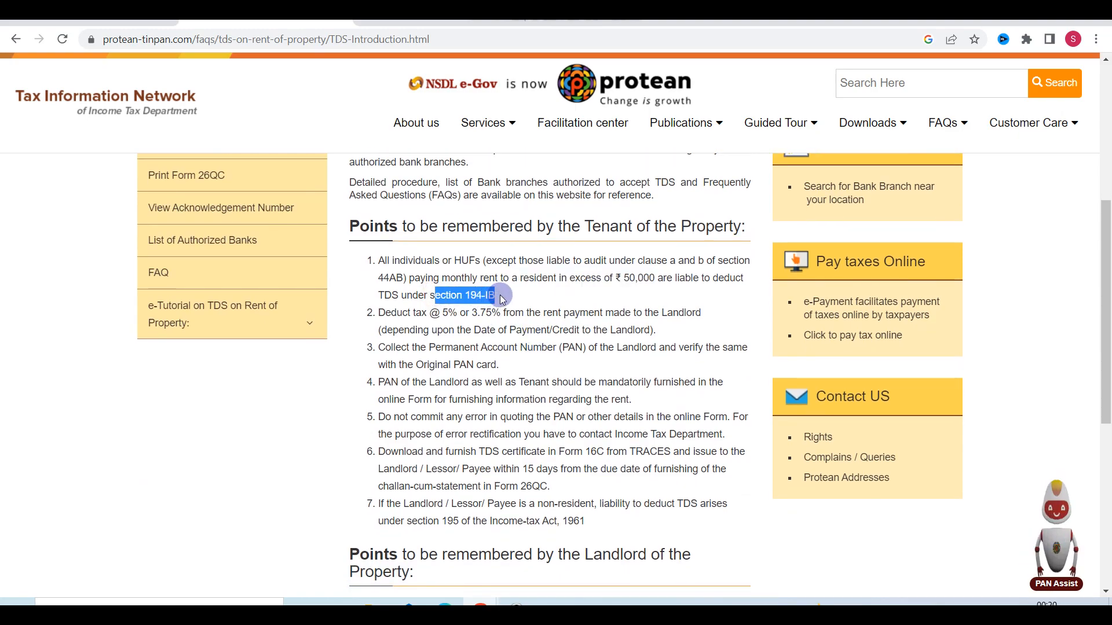
{"action": "left_click", "coordinate": [497, 333]}
{"action": "left_click_drag", "start_coordinate": [430, 313], "coordinate": [457, 312]}
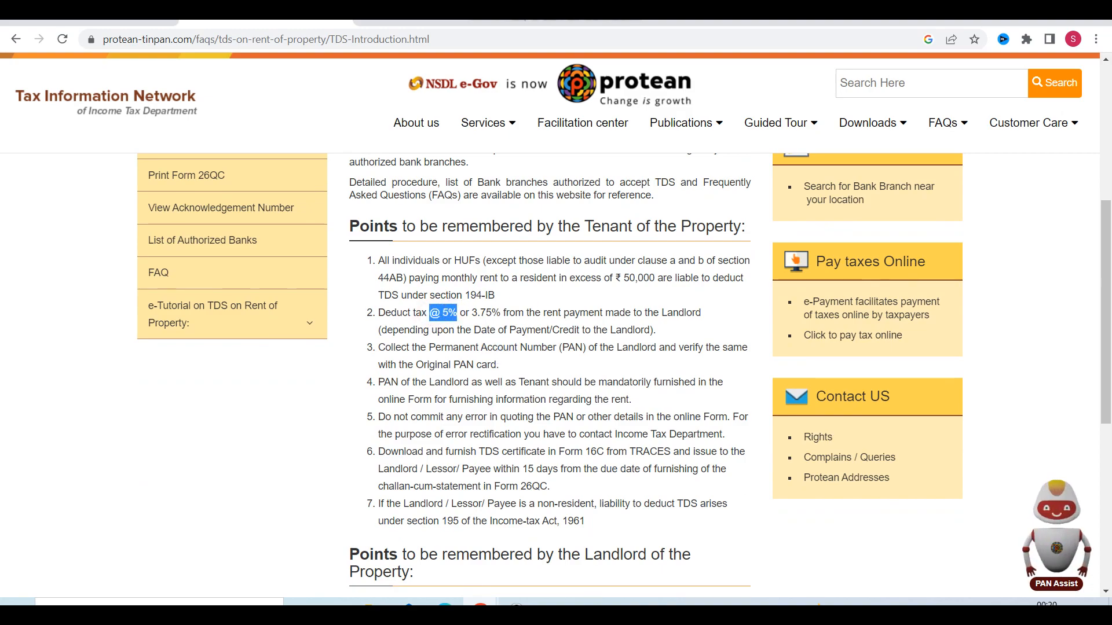
{"action": "left_click", "coordinate": [517, 608]}
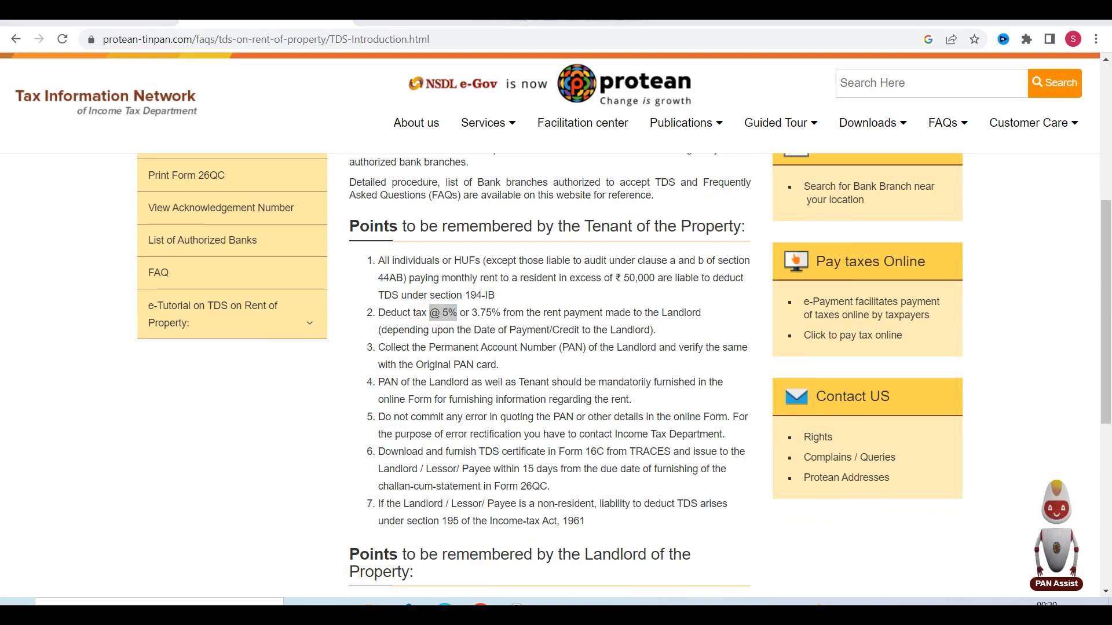
{"action": "left_click", "coordinate": [508, 321]}
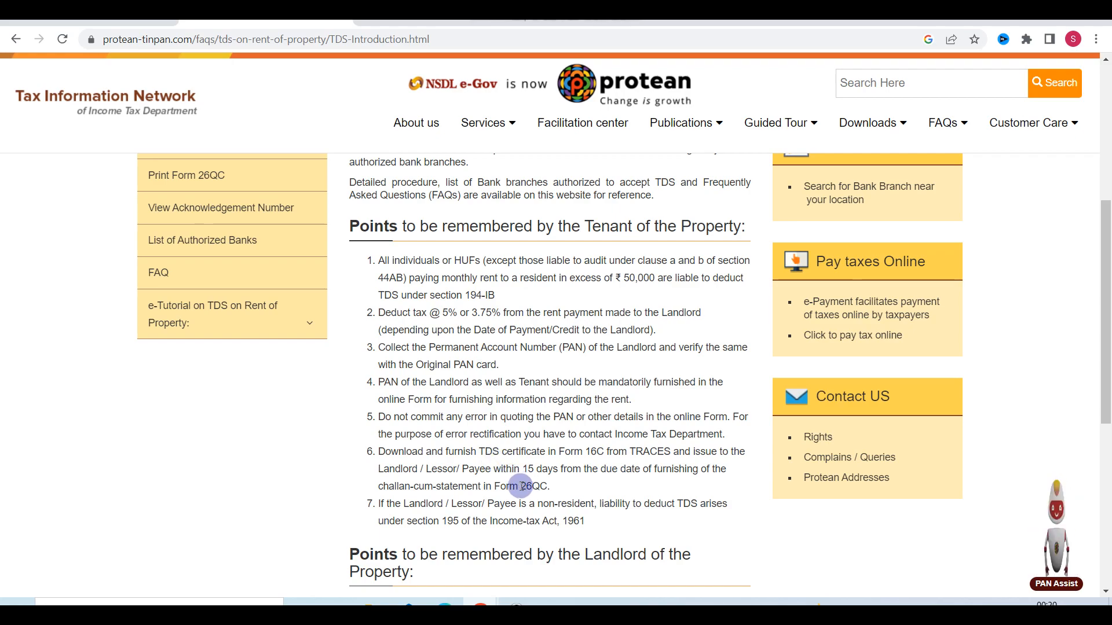
Examine the tenant's sixth point, highlighting the challan-cum-statement form, the issuing deadline and the TDS certificate form.
{"action": "left_click_drag", "start_coordinate": [520, 485], "coordinate": [549, 486]}
{"action": "scroll", "coordinate": [550, 486], "scroll_direction": "up", "scroll_amount": 2}
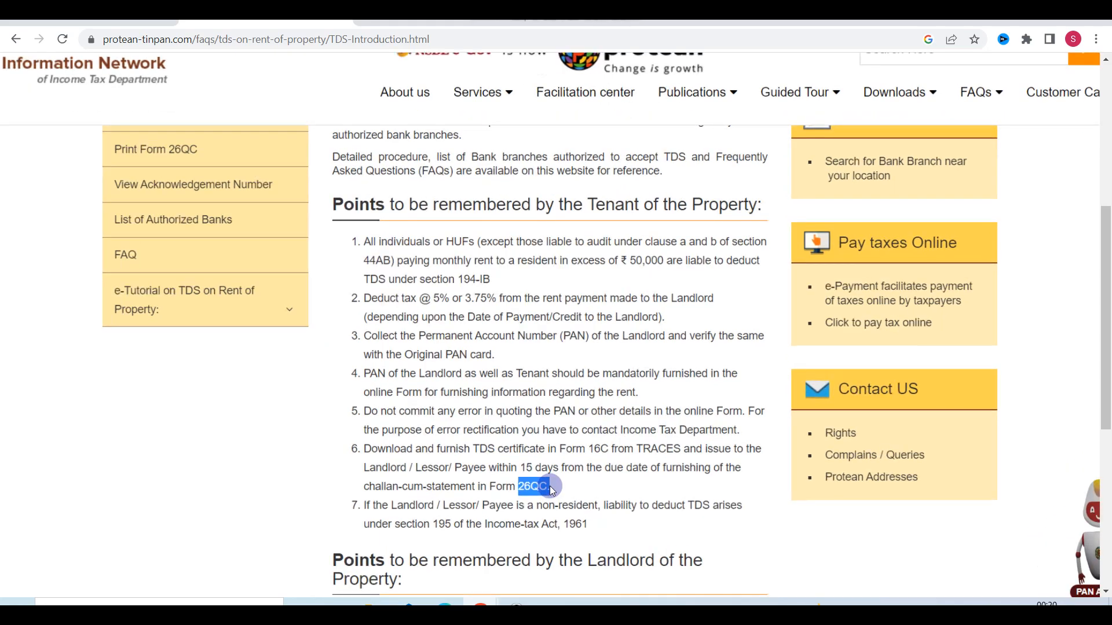
{"action": "scroll", "coordinate": [550, 487], "scroll_direction": "up", "scroll_amount": 2}
{"action": "scroll", "coordinate": [550, 486], "scroll_direction": "down", "scroll_amount": 2}
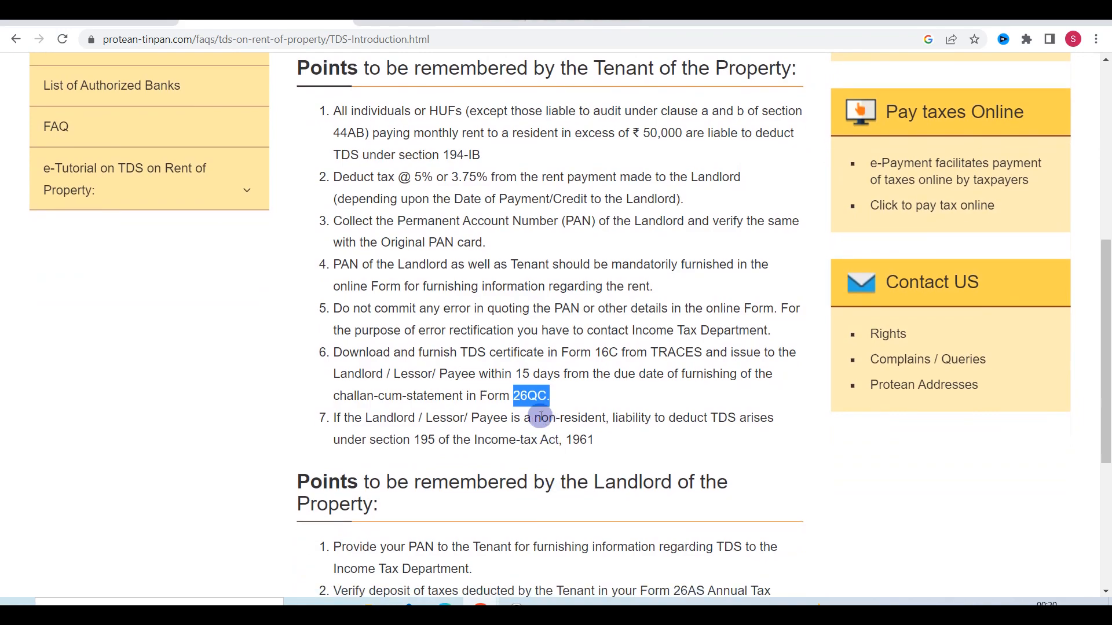
{"action": "left_click", "coordinate": [512, 399]}
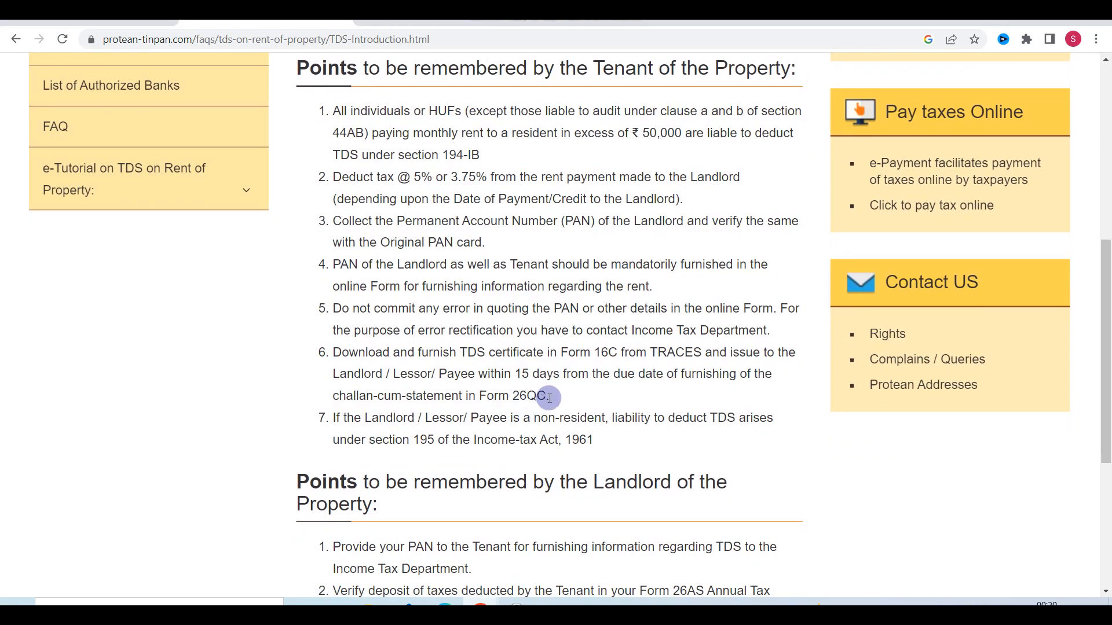
{"action": "double_click", "coordinate": [516, 374]}
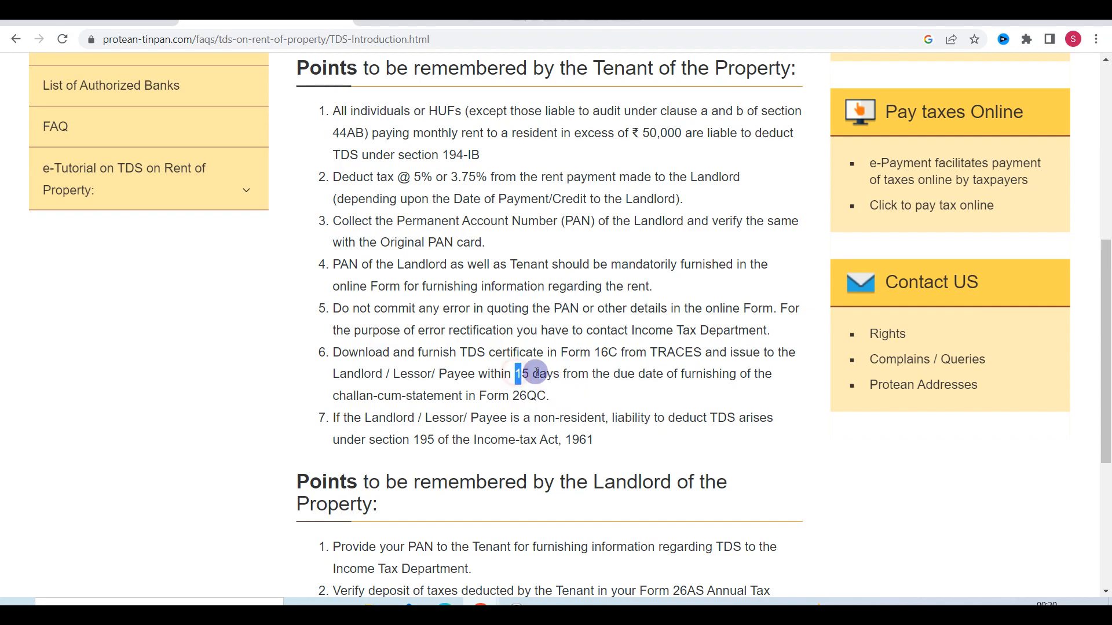
{"action": "left_click", "coordinate": [605, 350]}
{"action": "double_click", "coordinate": [604, 350]}
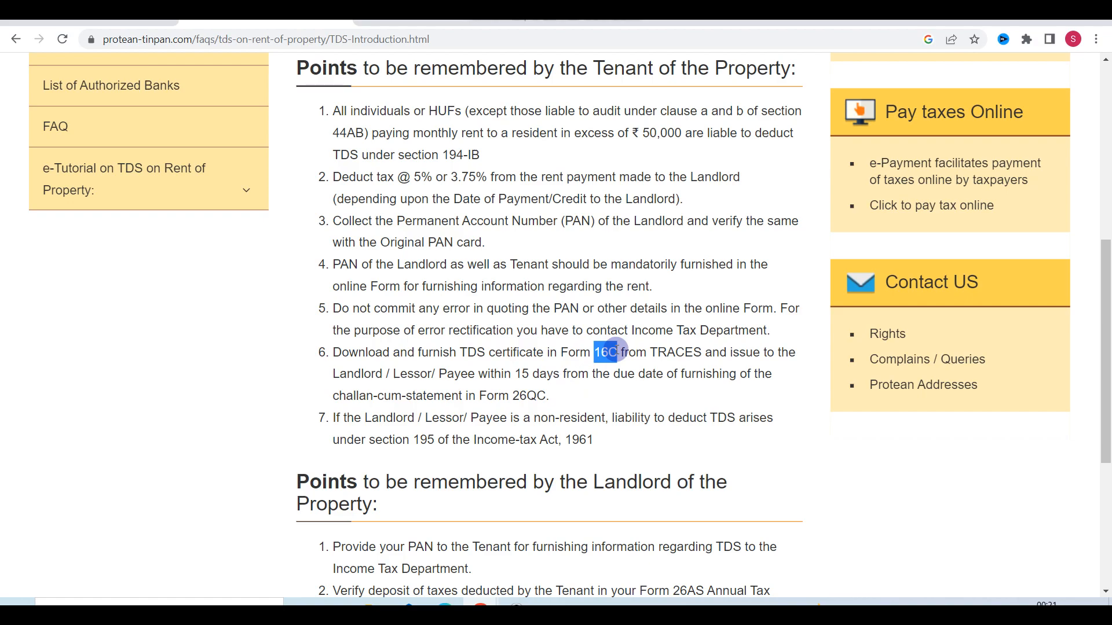
Read the landlord's points, highlighting the annual tax statement form, and recheck the challan-cum-statement form in the tenant's sixth point.
{"action": "scroll", "coordinate": [608, 347], "scroll_direction": "down", "scroll_amount": 2}
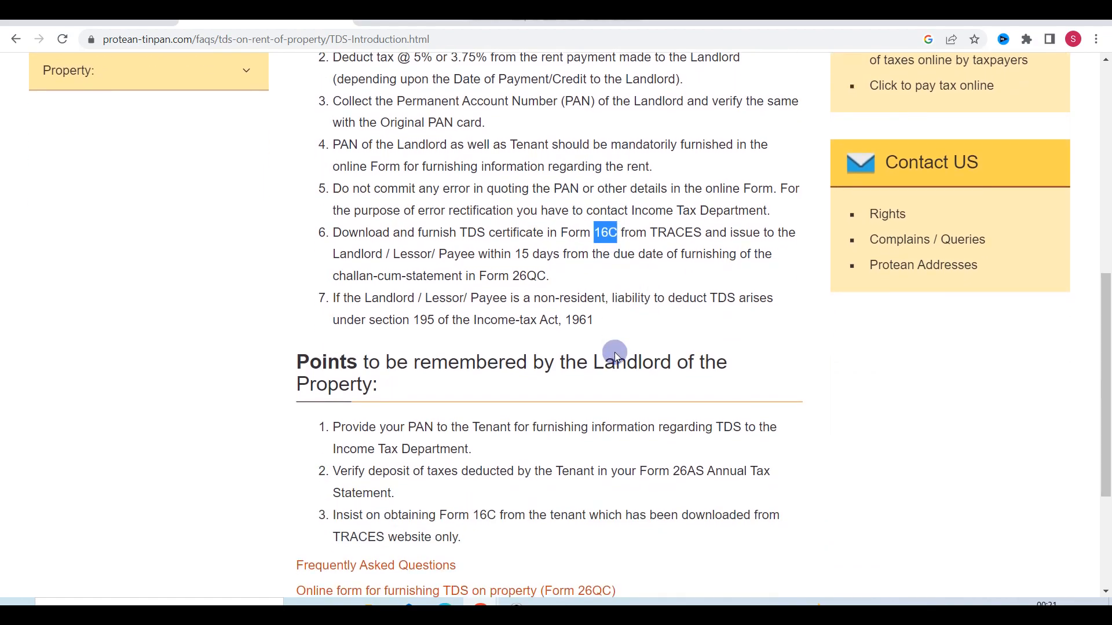
{"action": "scroll", "coordinate": [597, 450], "scroll_direction": "down", "scroll_amount": 1}
{"action": "left_click_drag", "start_coordinate": [640, 401], "coordinate": [706, 401]}
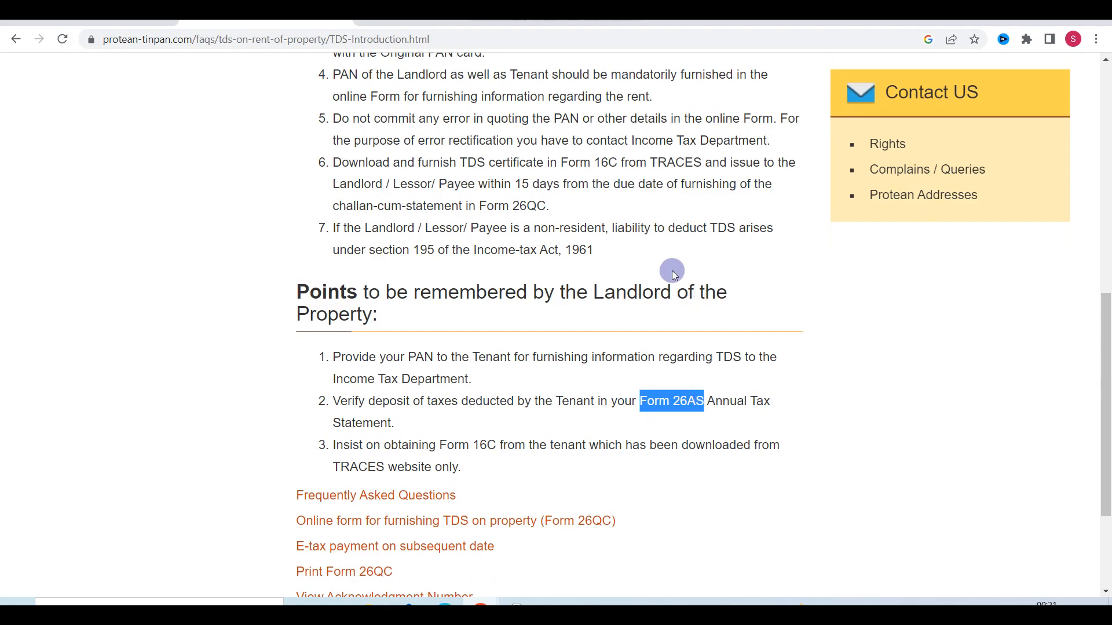
{"action": "left_click_drag", "start_coordinate": [509, 206], "coordinate": [546, 207]}
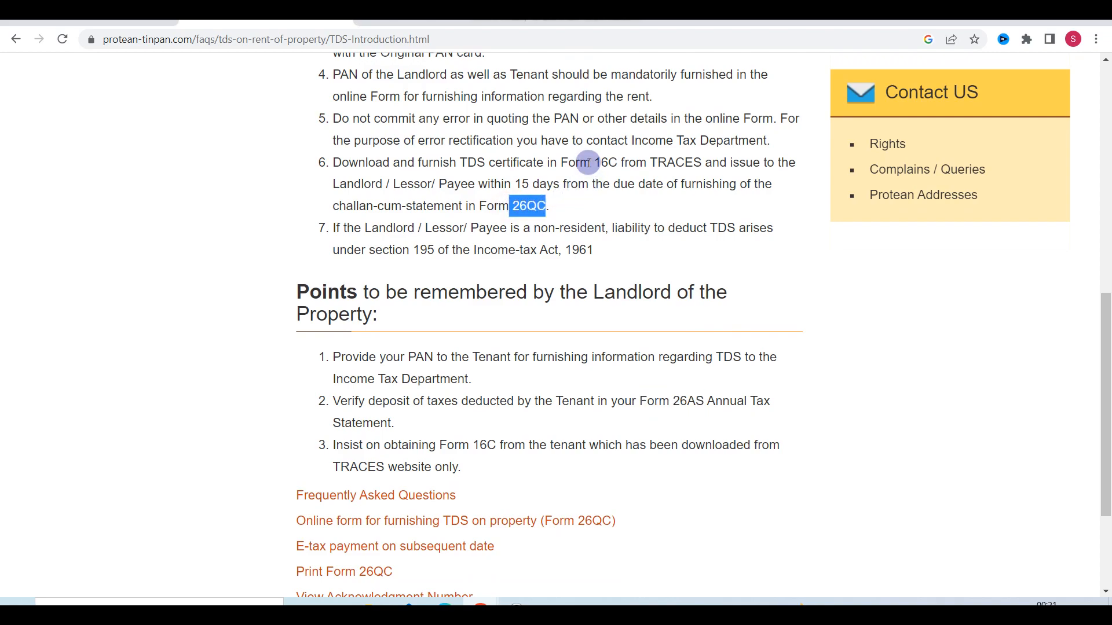
{"action": "scroll", "coordinate": [589, 163], "scroll_direction": "up", "scroll_amount": 9}
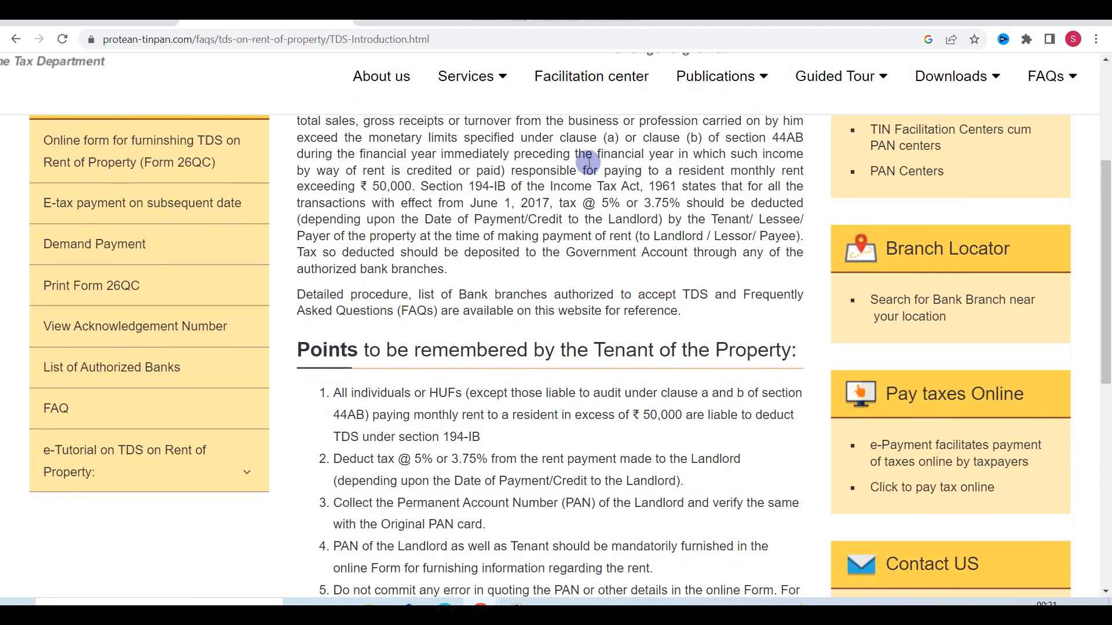
{"action": "scroll", "coordinate": [588, 168], "scroll_direction": "up", "scroll_amount": 3}
{"action": "scroll", "coordinate": [589, 167], "scroll_direction": "down", "scroll_amount": 1}
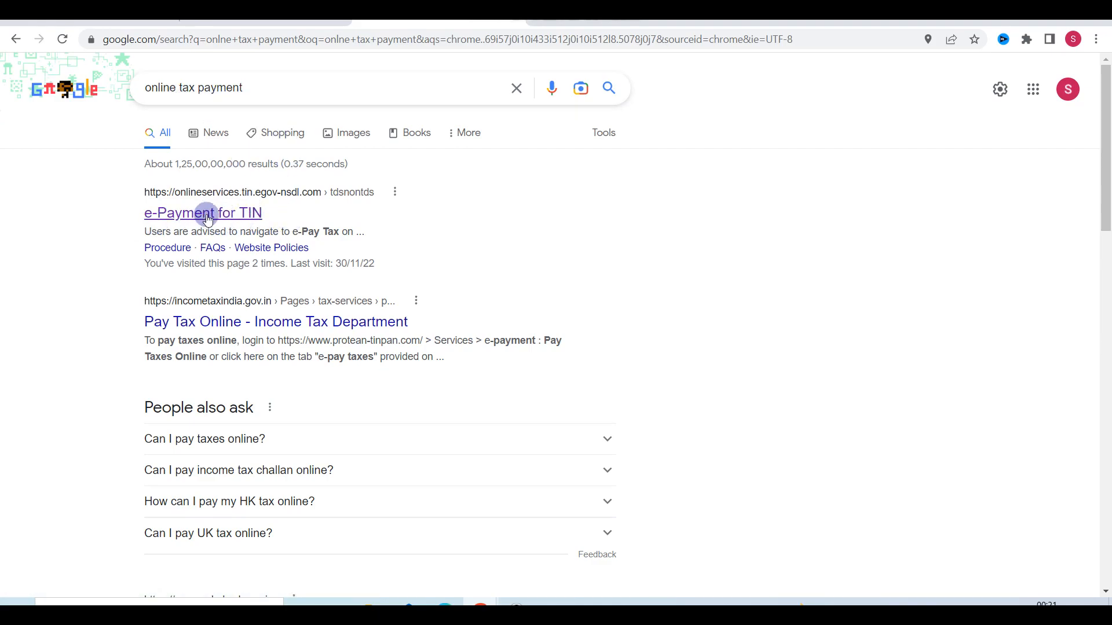
{"action": "left_click", "coordinate": [265, 22]}
{"action": "scroll", "coordinate": [506, 392], "scroll_direction": "down", "scroll_amount": 4}
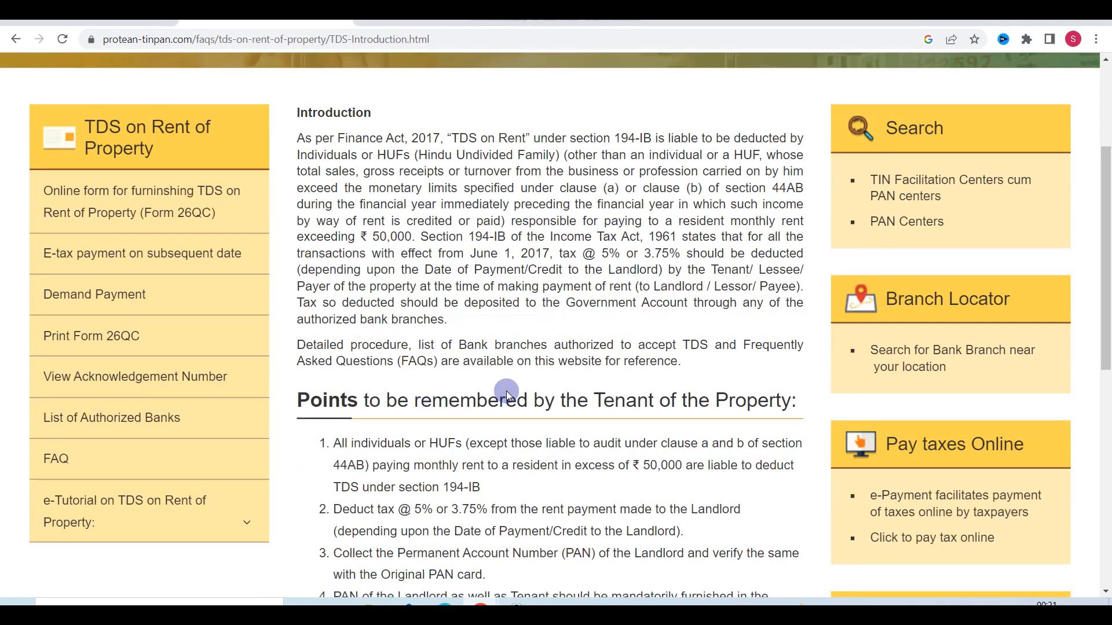
{"action": "scroll", "coordinate": [506, 396], "scroll_direction": "up", "scroll_amount": 5}
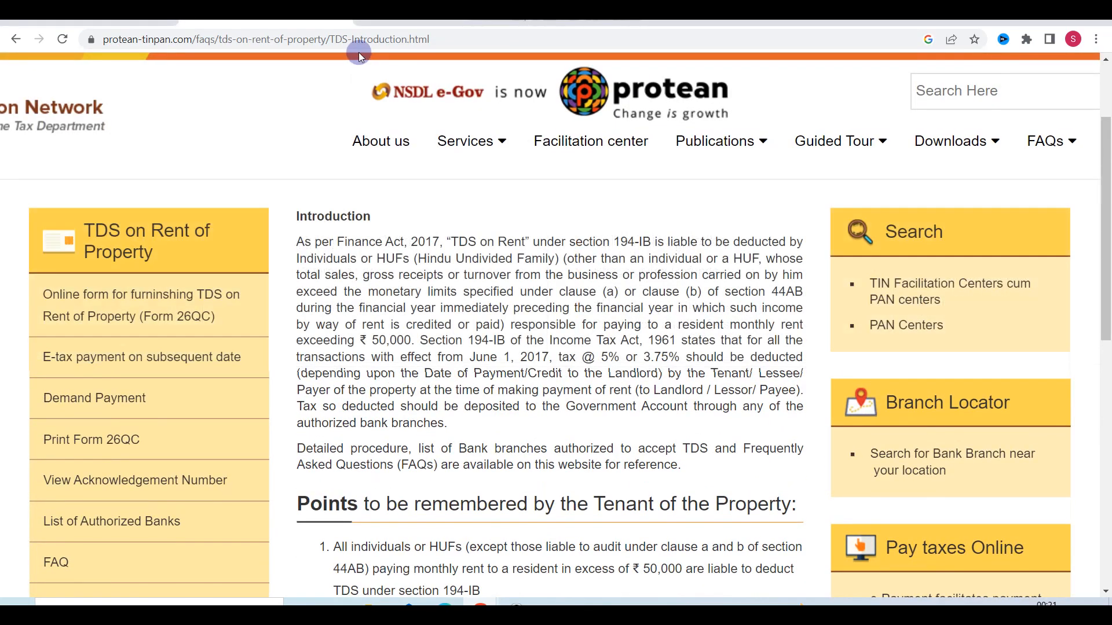
{"action": "scroll", "coordinate": [422, 319], "scroll_direction": "up", "scroll_amount": 1}
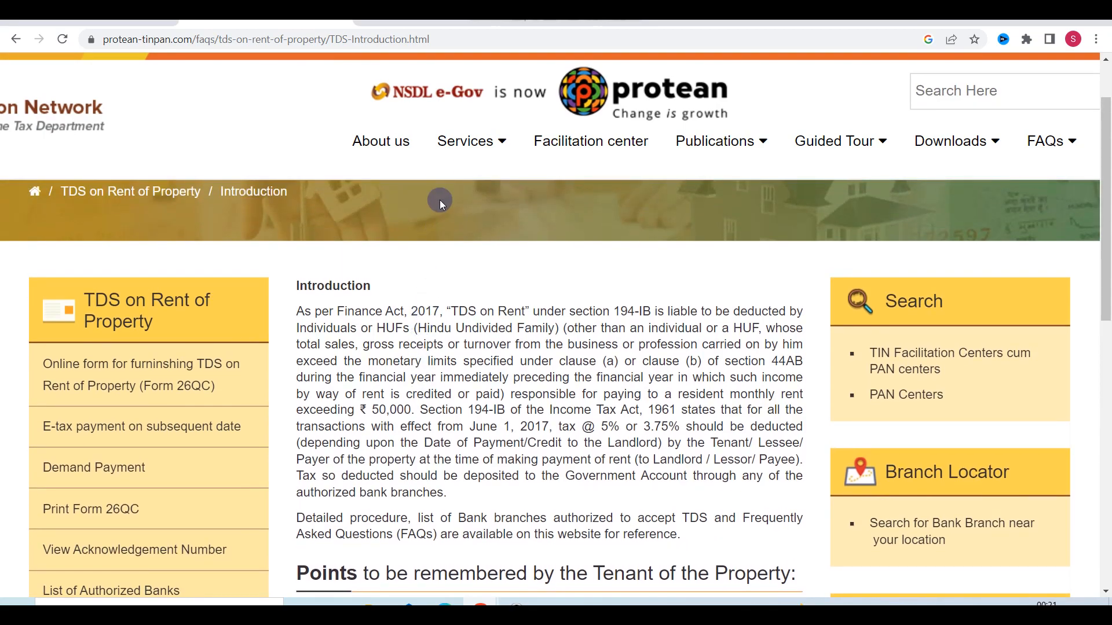
Open the e-Payment for TIN site from the Google results for "online tax payment" and look through its challan options.
{"action": "left_click", "coordinate": [419, 22]}
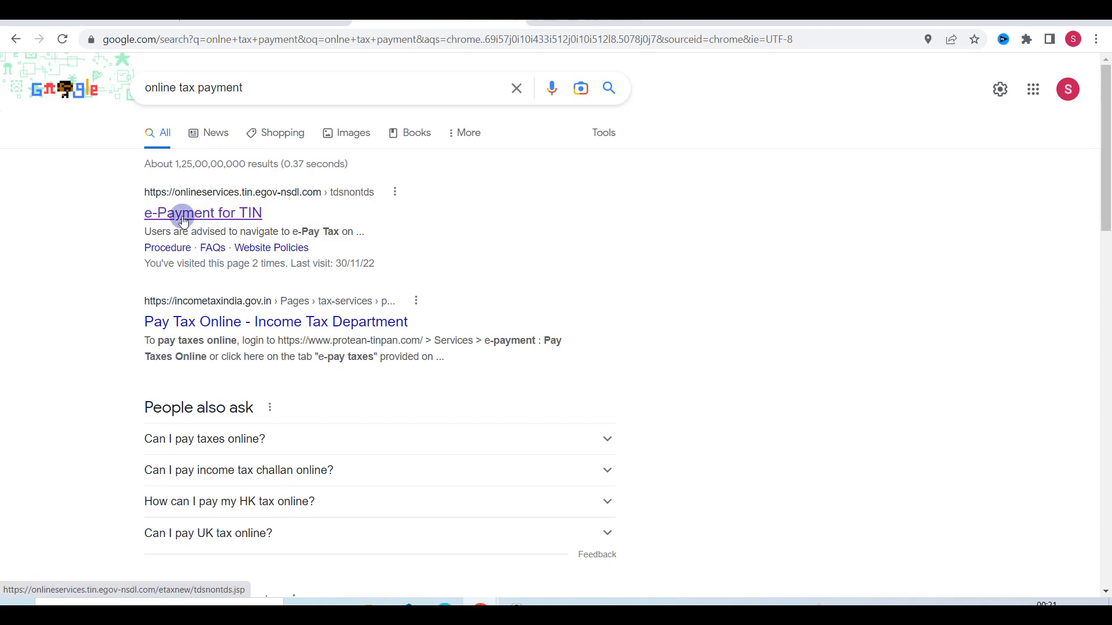
{"action": "left_click", "coordinate": [203, 220]}
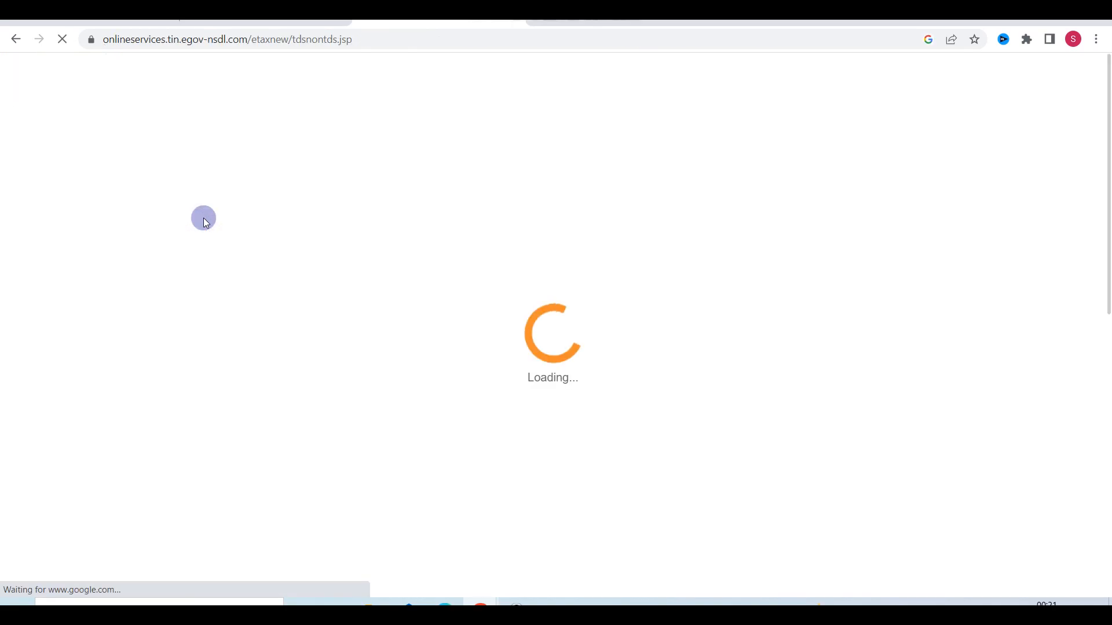
{"action": "scroll", "coordinate": [548, 447], "scroll_direction": "down", "scroll_amount": 1}
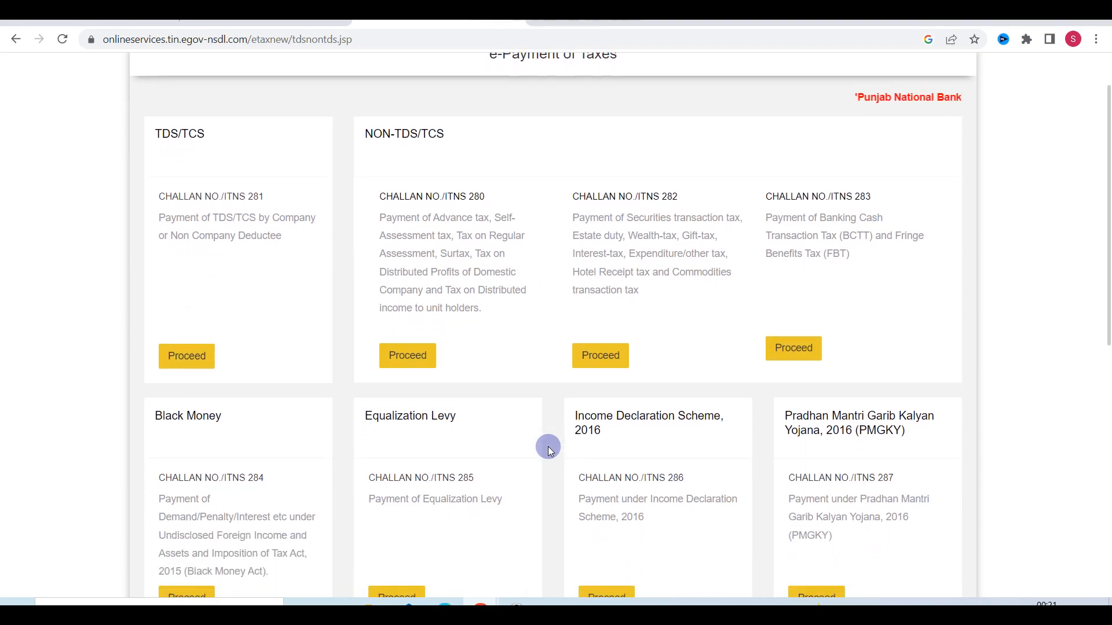
{"action": "scroll", "coordinate": [548, 447], "scroll_direction": "down", "scroll_amount": 3}
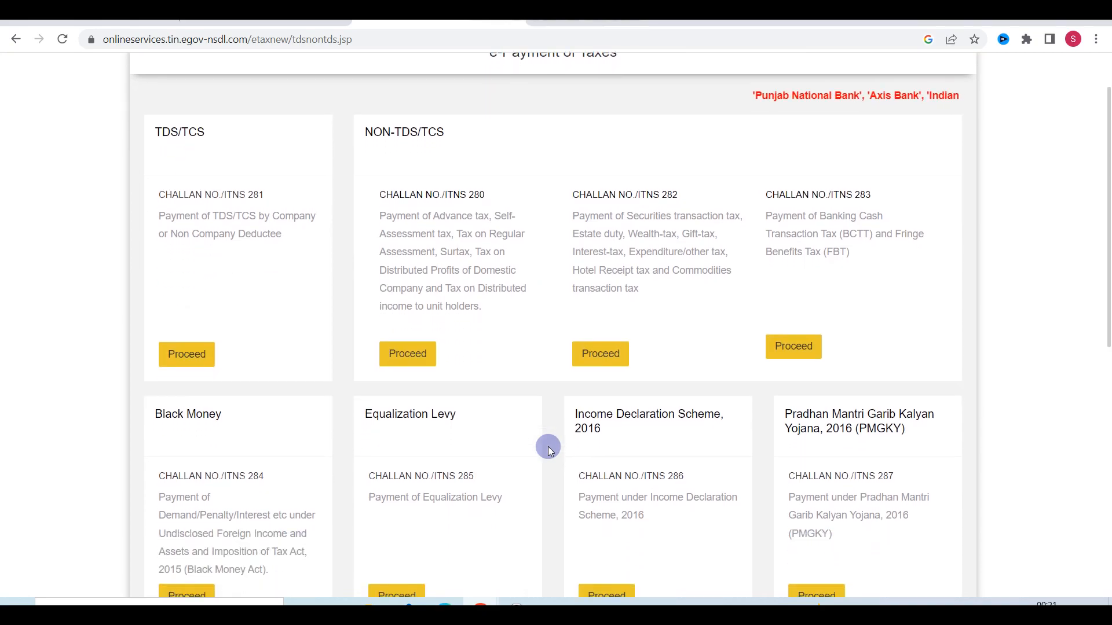
Open the payment form for TDS on Rent of Property (Form 26QC) and look over its taxpayer information fields.
{"action": "scroll", "coordinate": [548, 446], "scroll_direction": "down", "scroll_amount": 4}
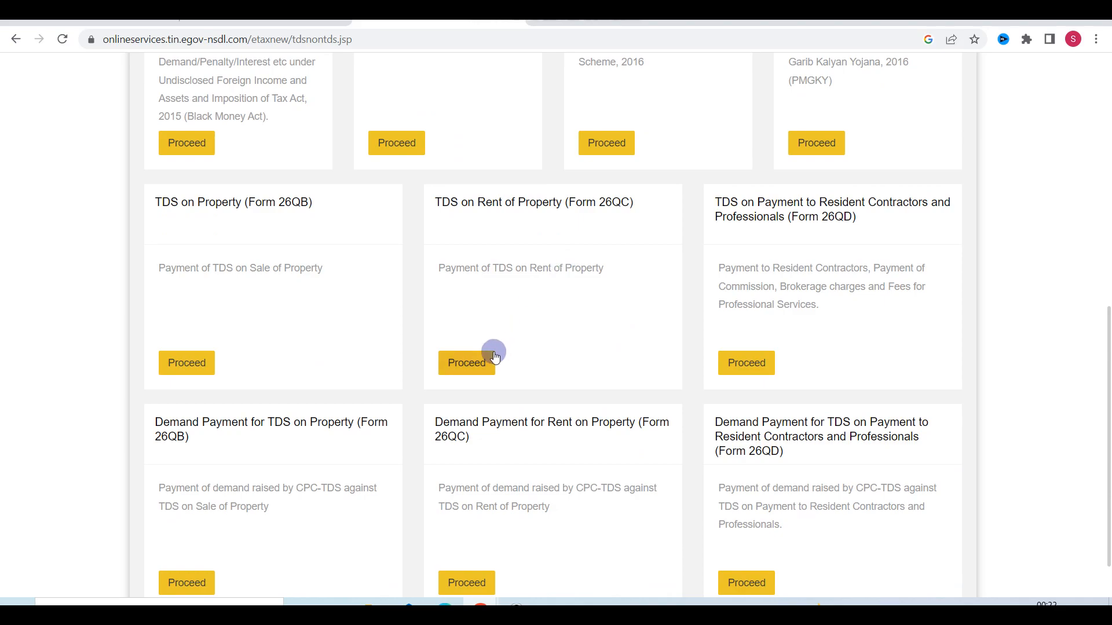
{"action": "left_click", "coordinate": [461, 370]}
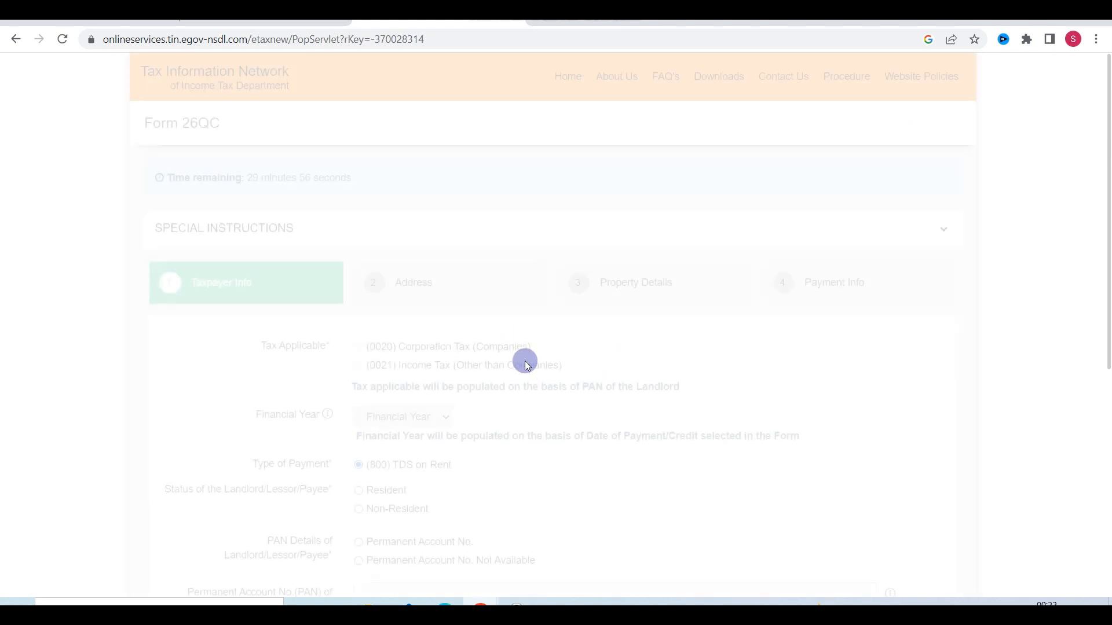
{"action": "scroll", "coordinate": [524, 360], "scroll_direction": "down", "scroll_amount": 5}
{"action": "scroll", "coordinate": [525, 362], "scroll_direction": "down", "scroll_amount": 1}
{"action": "scroll", "coordinate": [526, 364], "scroll_direction": "up", "scroll_amount": 3}
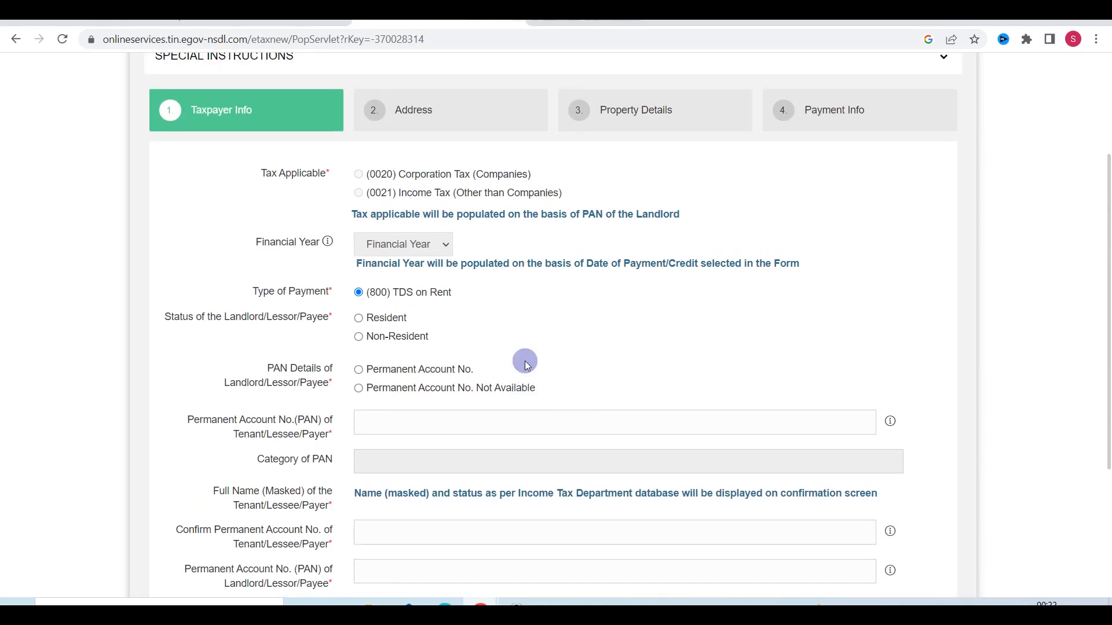
{"action": "scroll", "coordinate": [525, 360], "scroll_direction": "up", "scroll_amount": 2}
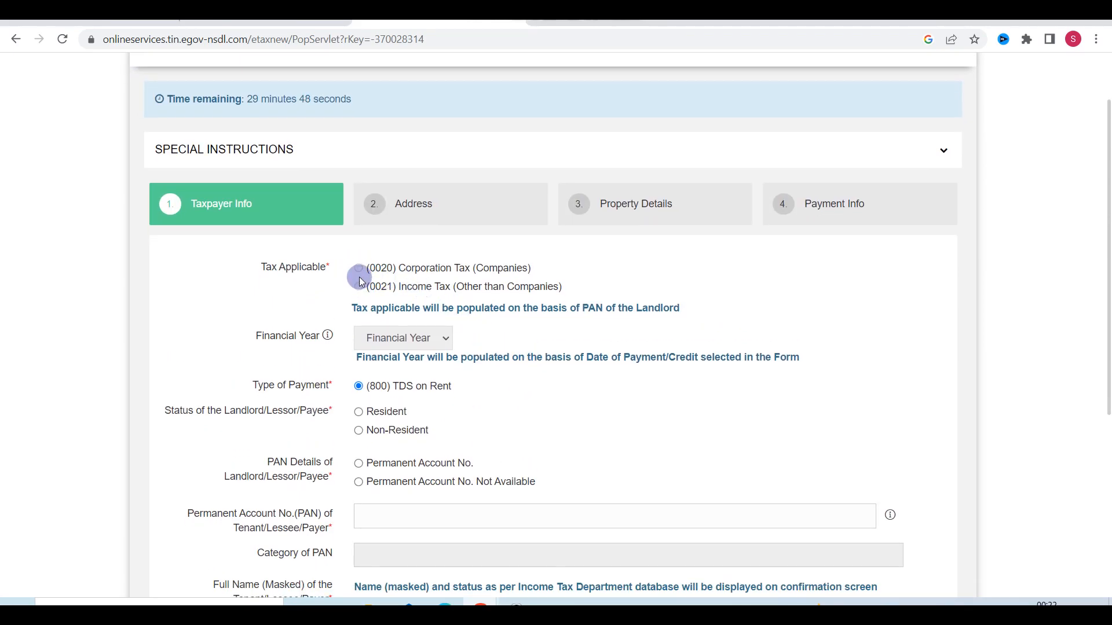
{"action": "scroll", "coordinate": [390, 348], "scroll_direction": "down", "scroll_amount": 1}
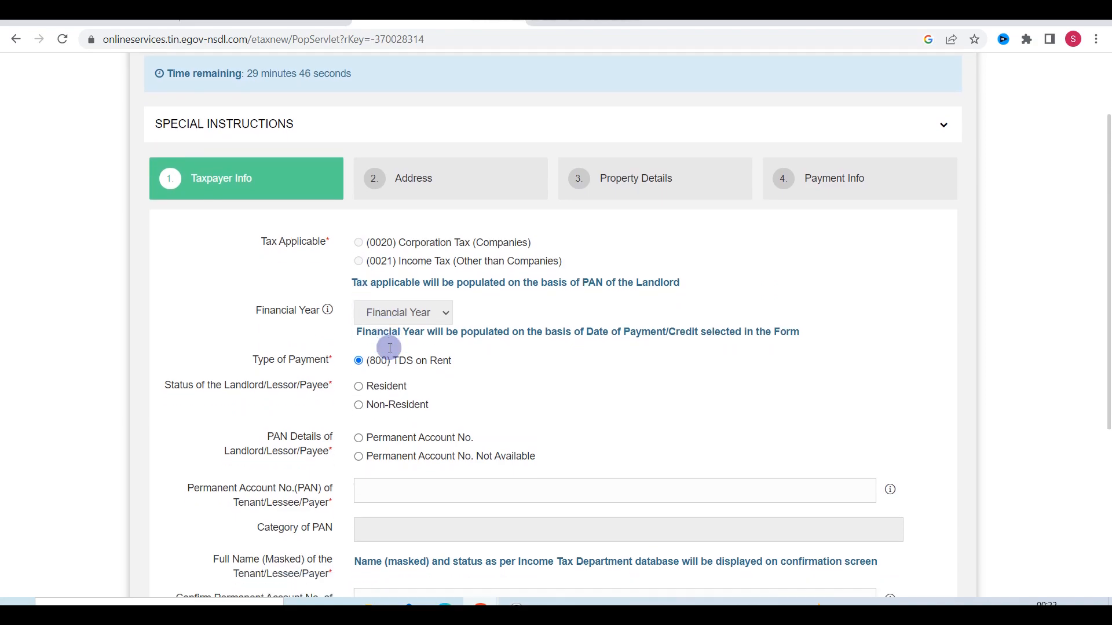
{"action": "scroll", "coordinate": [390, 348], "scroll_direction": "down", "scroll_amount": 1}
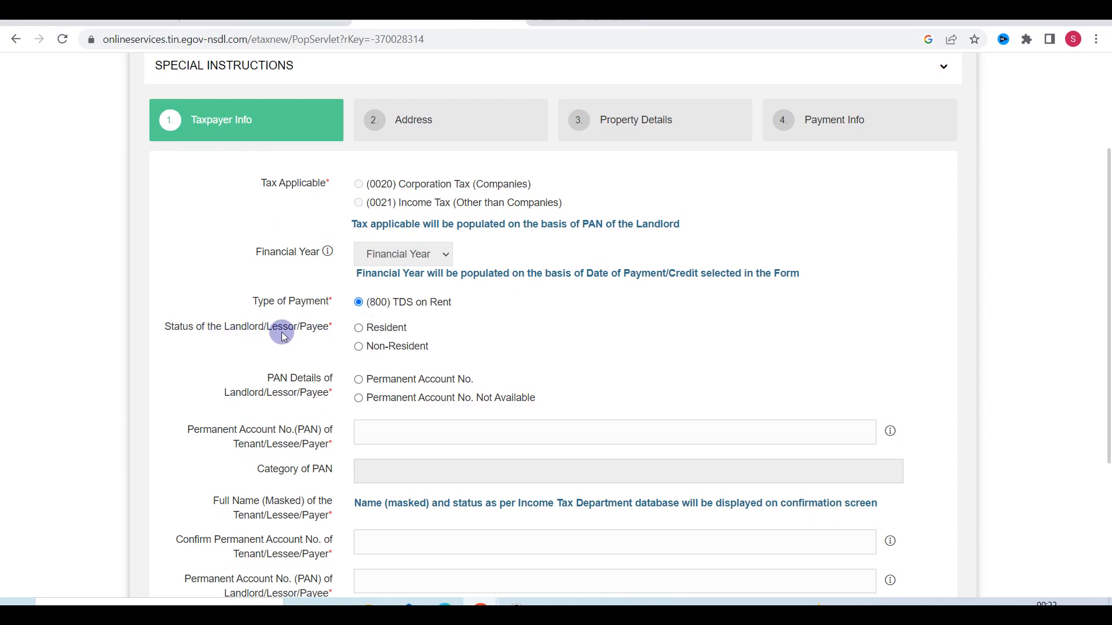
Set the landlord's status to Resident and the landlord's PAN details to Permanent Account No.
{"action": "left_click", "coordinate": [358, 328]}
{"action": "scroll", "coordinate": [487, 342], "scroll_direction": "down", "scroll_amount": 1}
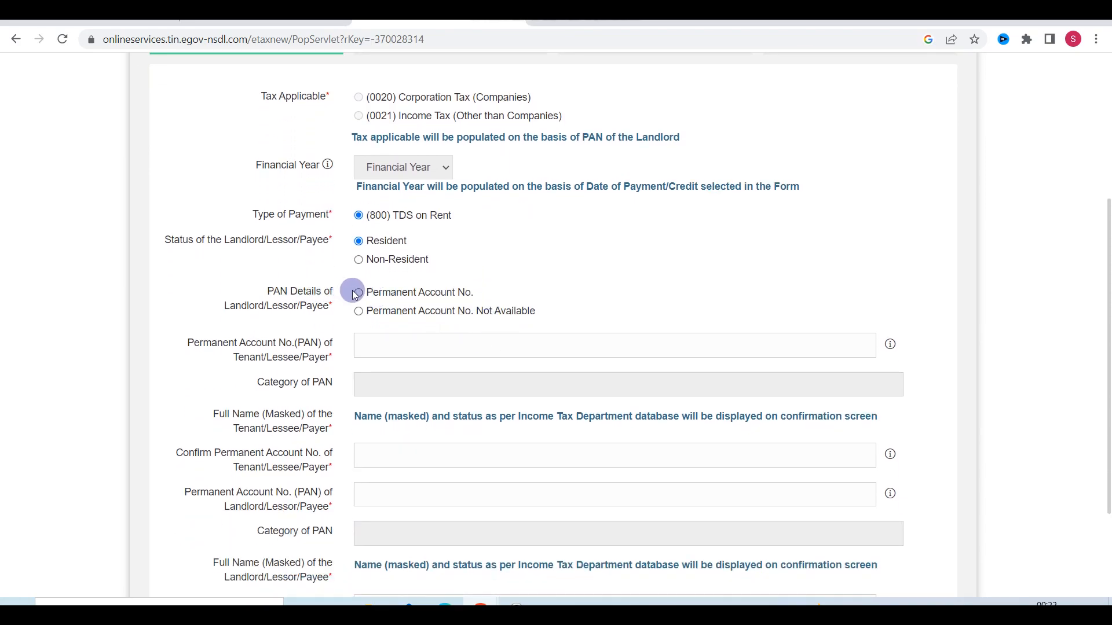
{"action": "left_click", "coordinate": [359, 293]}
{"action": "scroll", "coordinate": [407, 315], "scroll_direction": "down", "scroll_amount": 1}
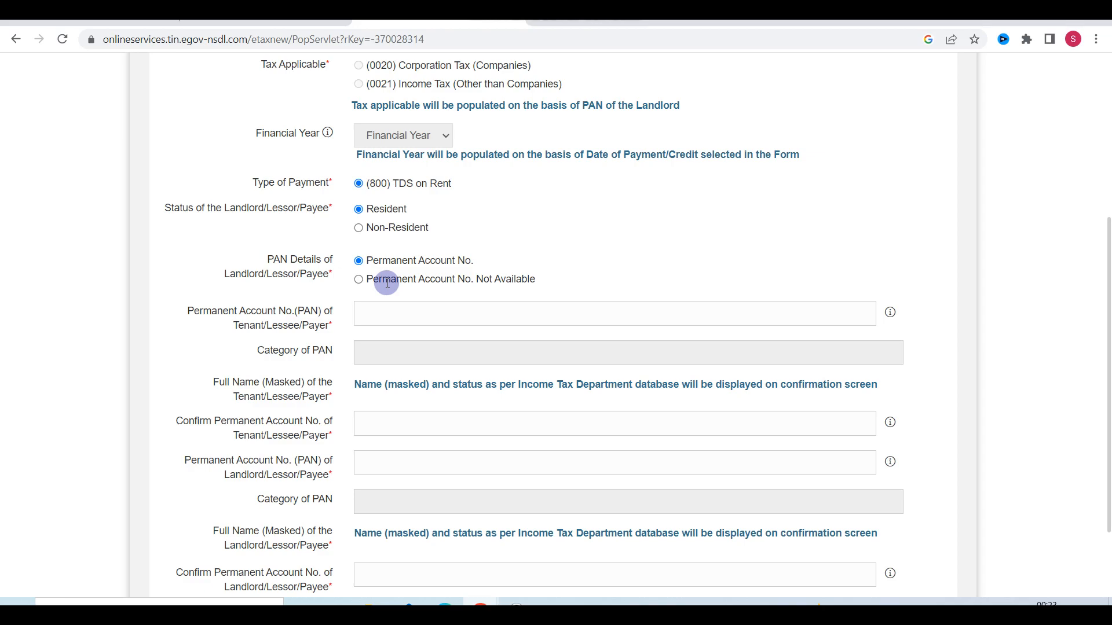
Go through the PAN and PAN confirmation fields of the tenant and the landlord.
{"action": "left_click", "coordinate": [360, 314]}
{"action": "scroll", "coordinate": [266, 323], "scroll_direction": "down", "scroll_amount": 1}
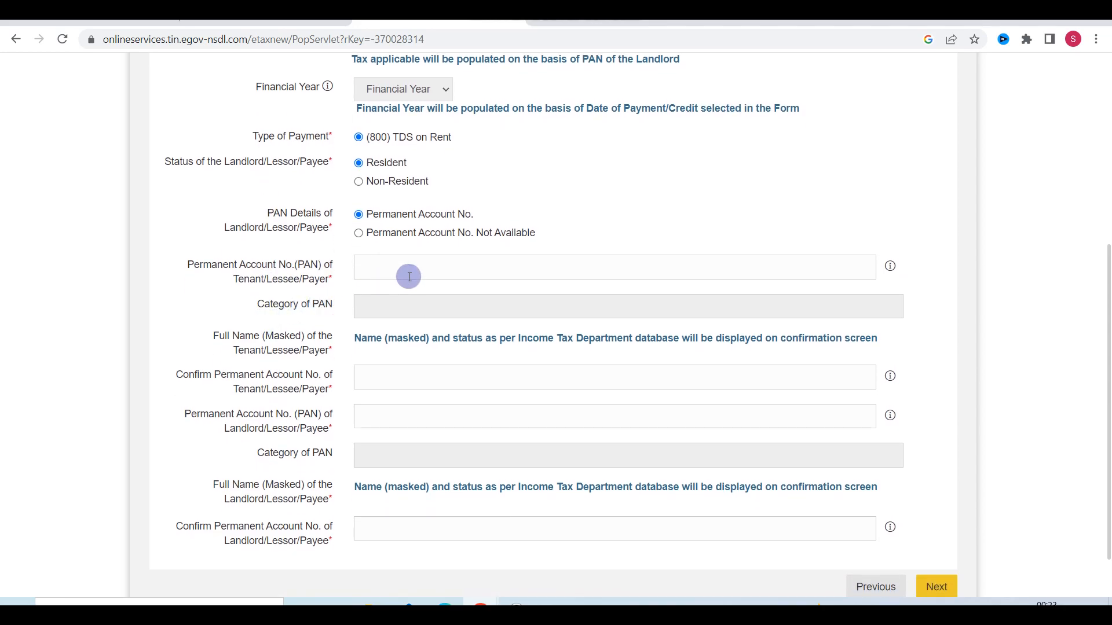
{"action": "left_click", "coordinate": [385, 376]}
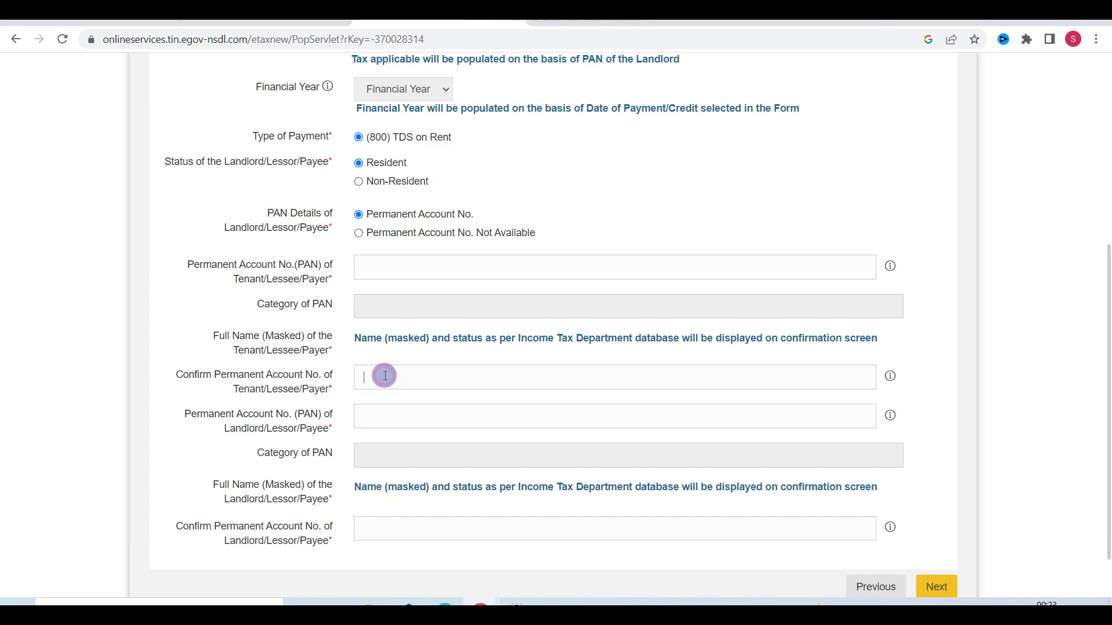
{"action": "scroll", "coordinate": [385, 375], "scroll_direction": "down", "scroll_amount": 1}
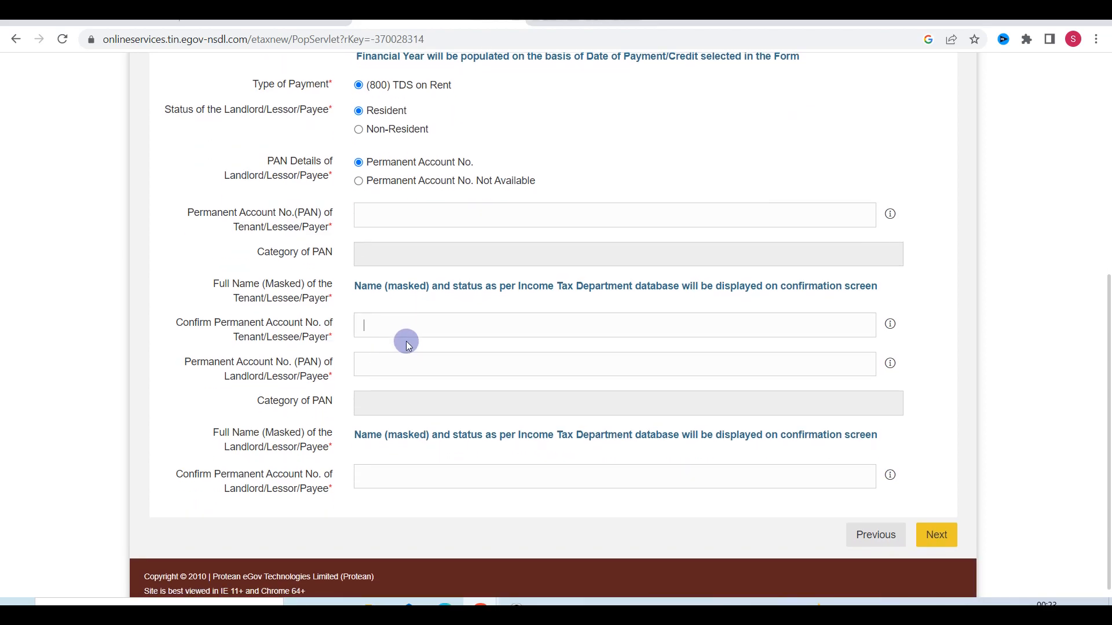
{"action": "left_click", "coordinate": [299, 378]}
{"action": "left_click", "coordinate": [393, 389]}
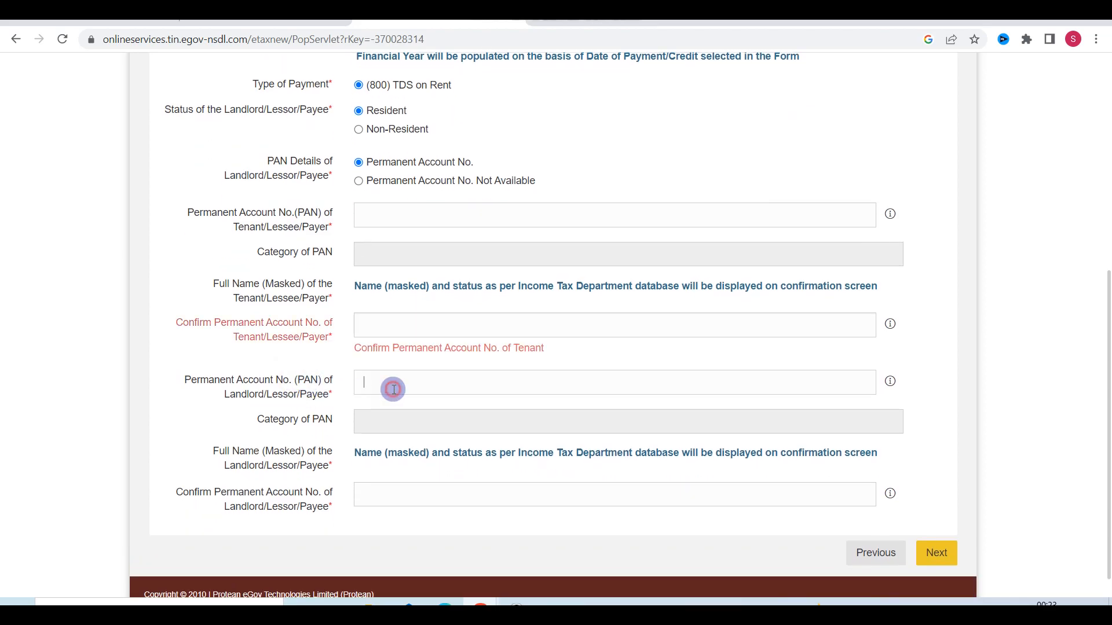
{"action": "scroll", "coordinate": [391, 390], "scroll_direction": "down", "scroll_amount": 1}
{"action": "left_click", "coordinate": [373, 465]}
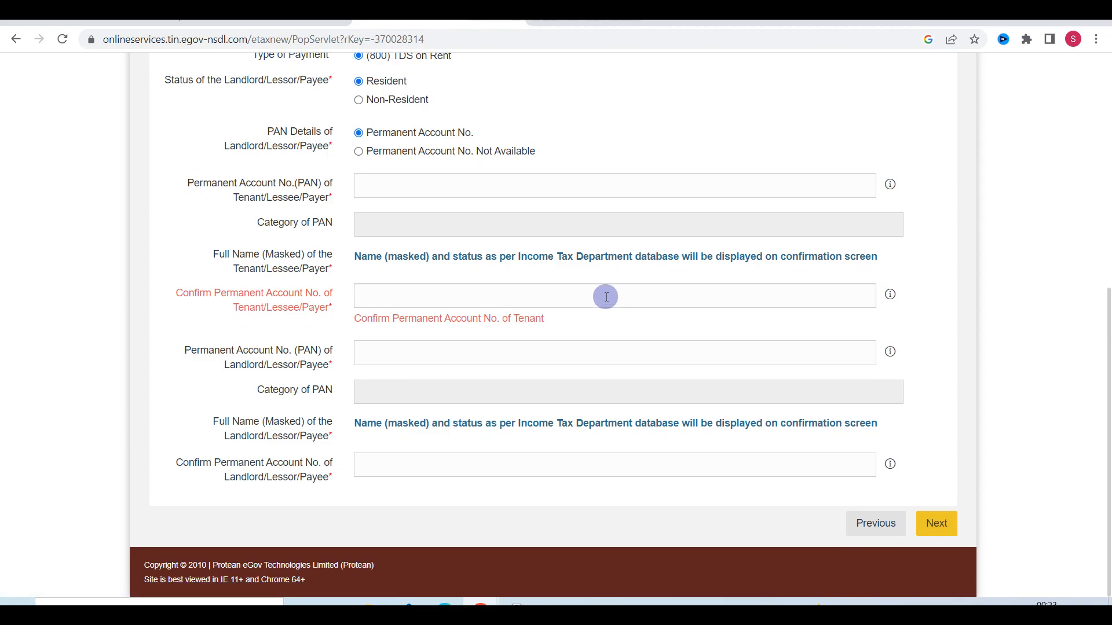
Look over the complete address sections of the tenant and the landlord, including city, state and pin code.
{"action": "scroll", "coordinate": [605, 297], "scroll_direction": "up", "scroll_amount": 2}
{"action": "scroll", "coordinate": [606, 297], "scroll_direction": "down", "scroll_amount": 1}
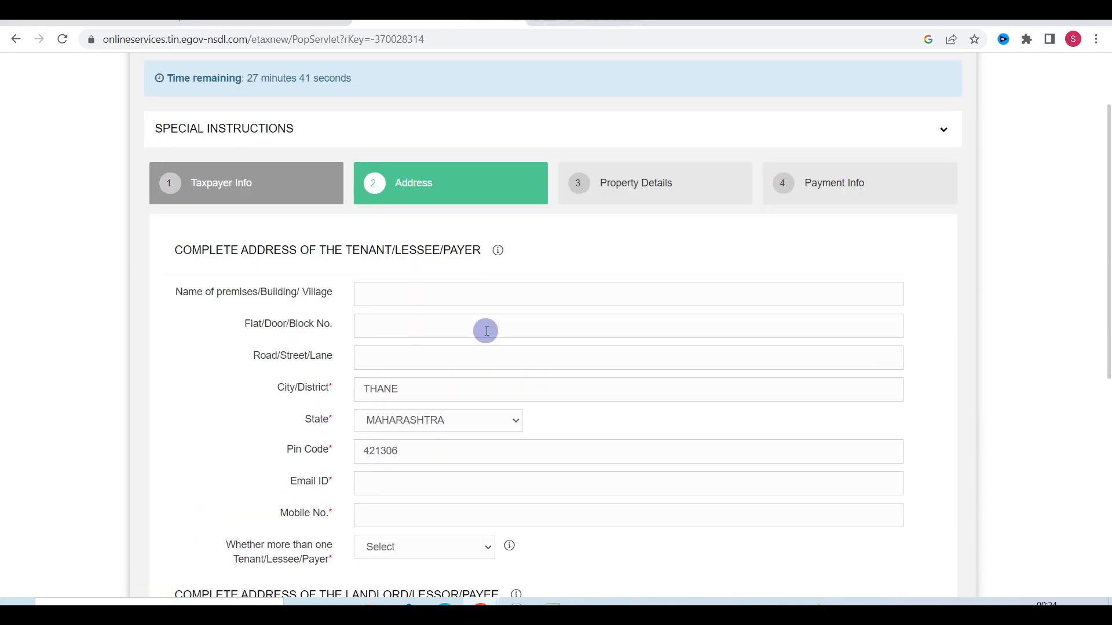
{"action": "scroll", "coordinate": [545, 370], "scroll_direction": "down", "scroll_amount": 2}
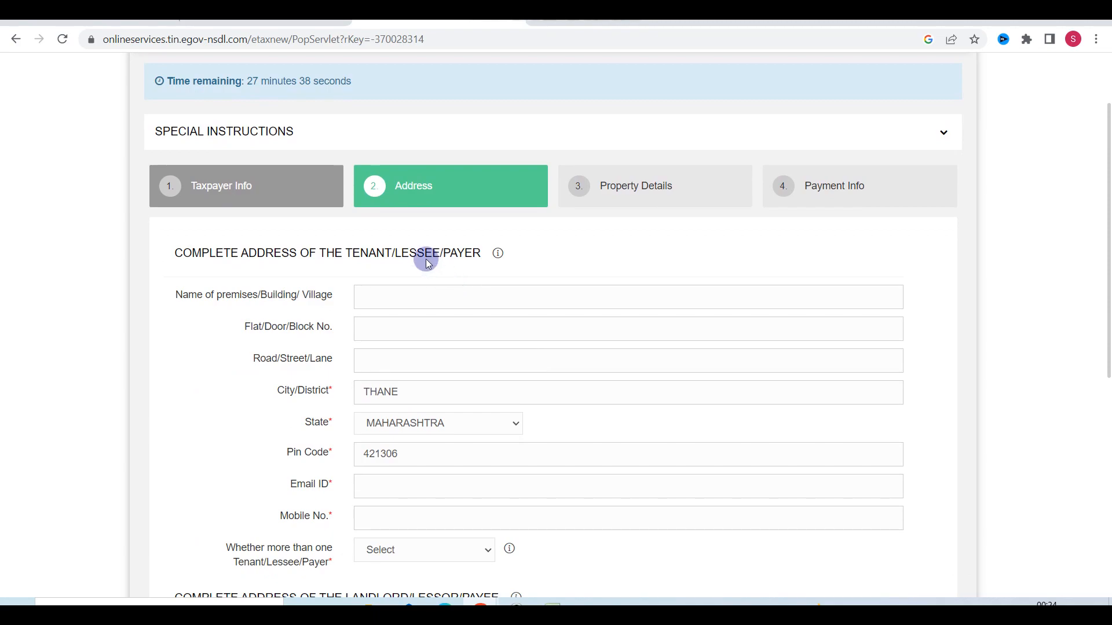
{"action": "scroll", "coordinate": [437, 464], "scroll_direction": "down", "scroll_amount": 1}
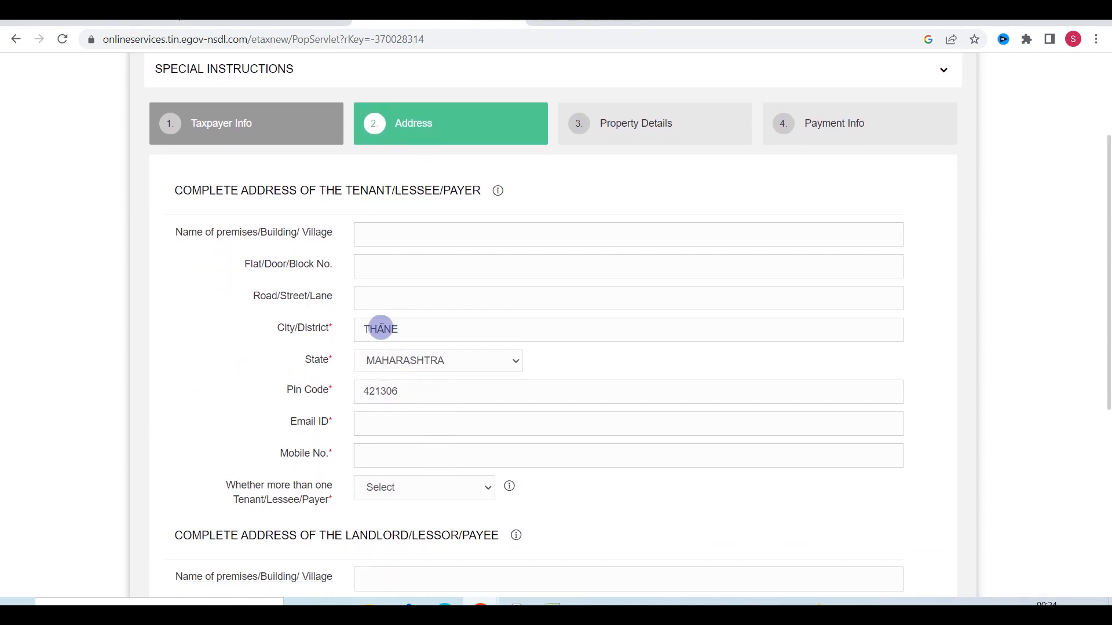
{"action": "scroll", "coordinate": [389, 420], "scroll_direction": "down", "scroll_amount": 3}
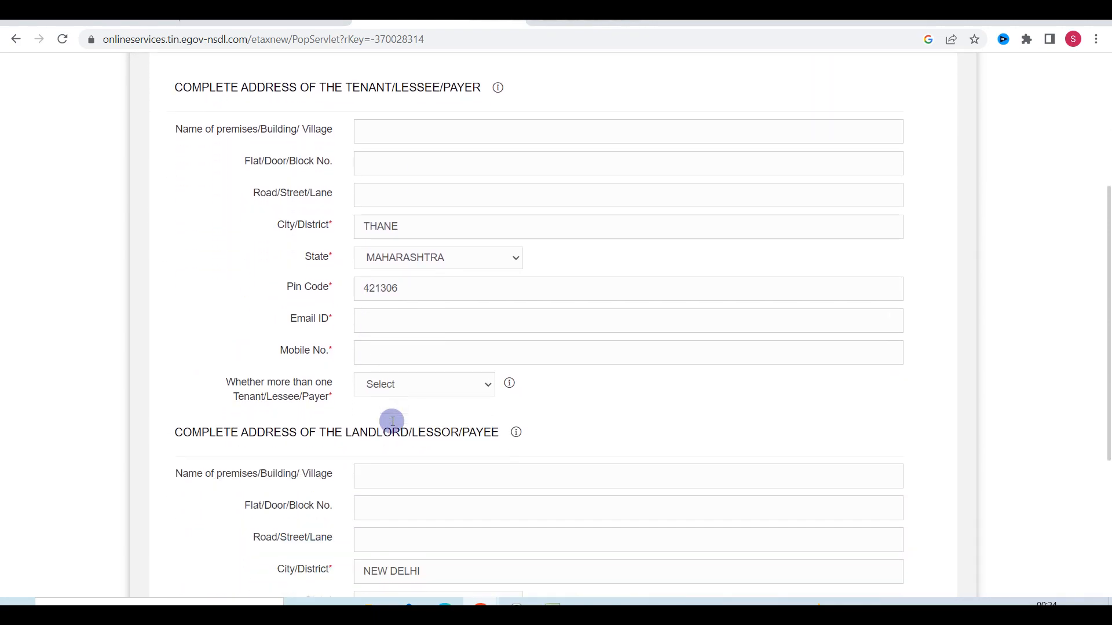
{"action": "scroll", "coordinate": [392, 421], "scroll_direction": "down", "scroll_amount": 2}
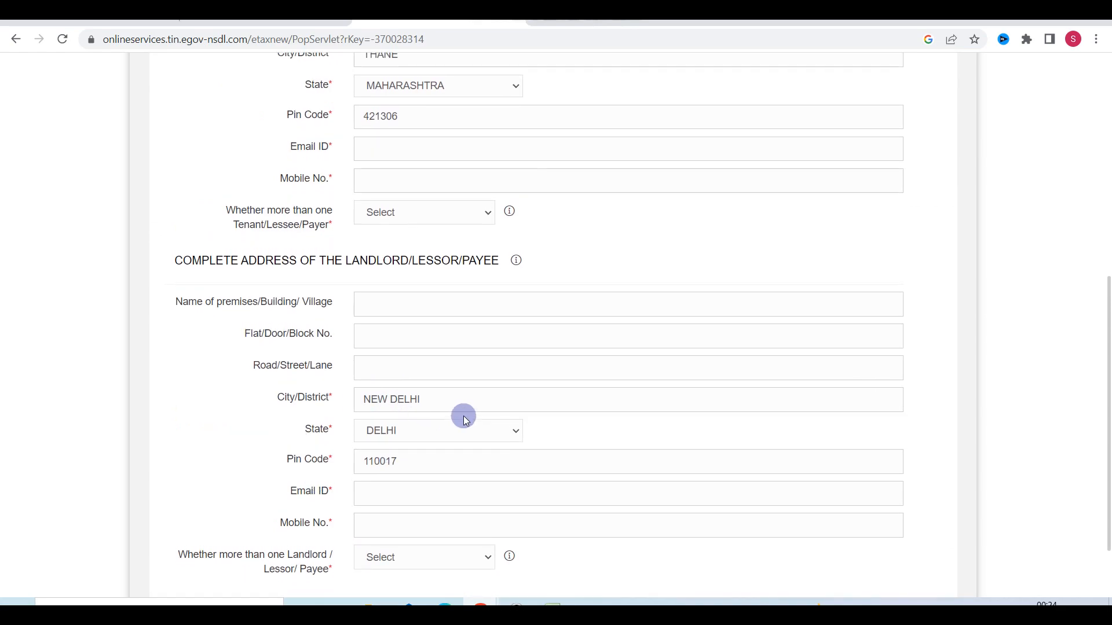
{"action": "scroll", "coordinate": [462, 418], "scroll_direction": "up", "scroll_amount": 1}
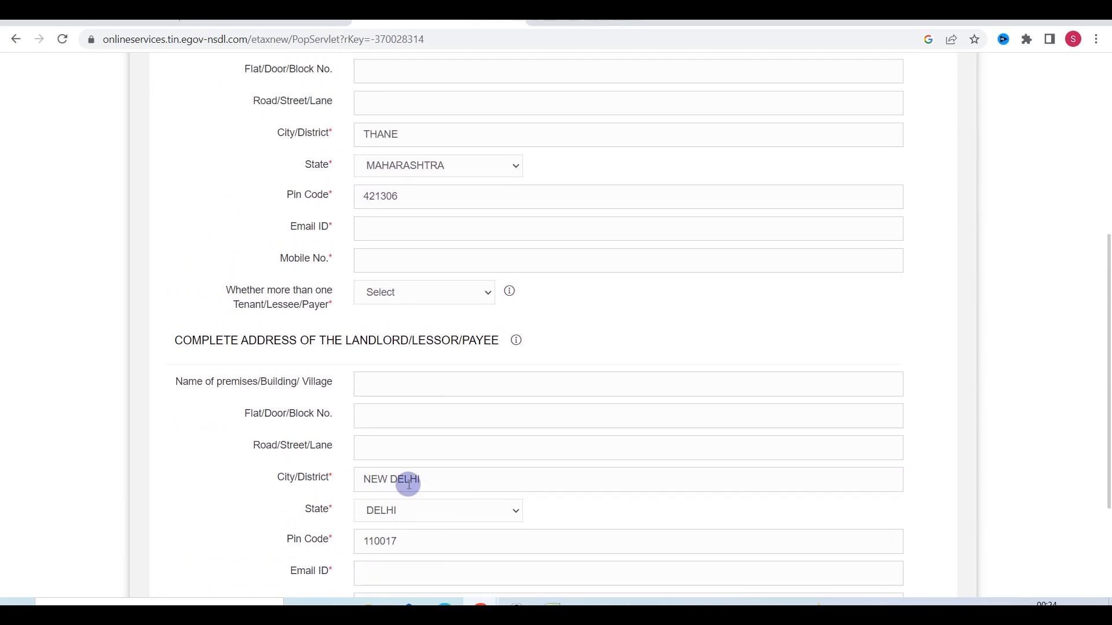
{"action": "scroll", "coordinate": [408, 484], "scroll_direction": "down", "scroll_amount": 2}
{"action": "scroll", "coordinate": [408, 484], "scroll_direction": "up", "scroll_amount": 1}
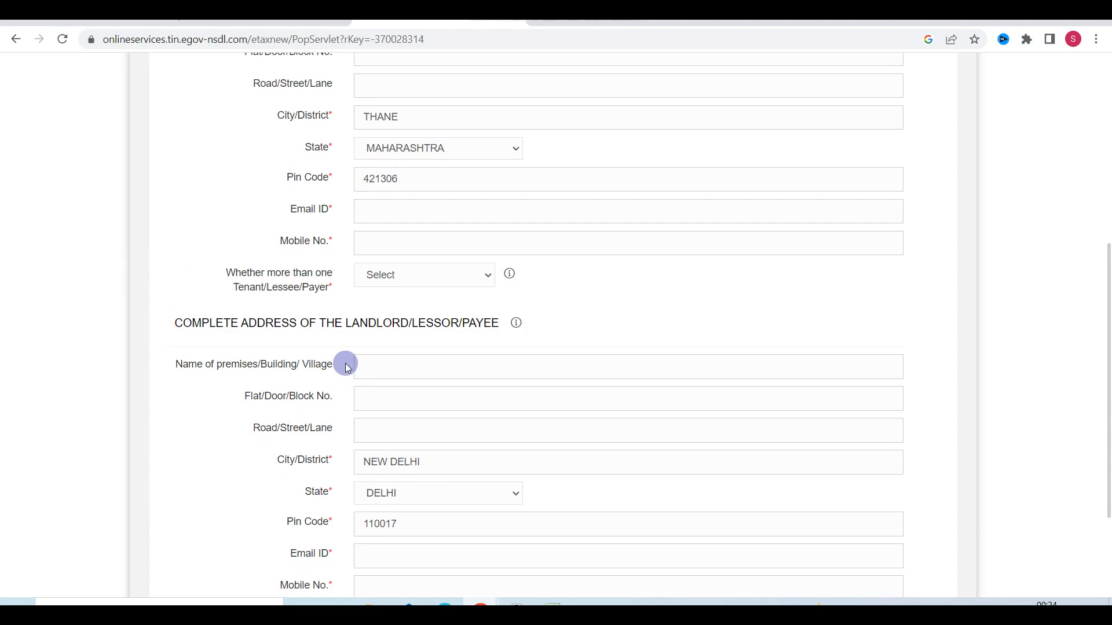
{"action": "scroll", "coordinate": [403, 417], "scroll_direction": "up", "scroll_amount": 3}
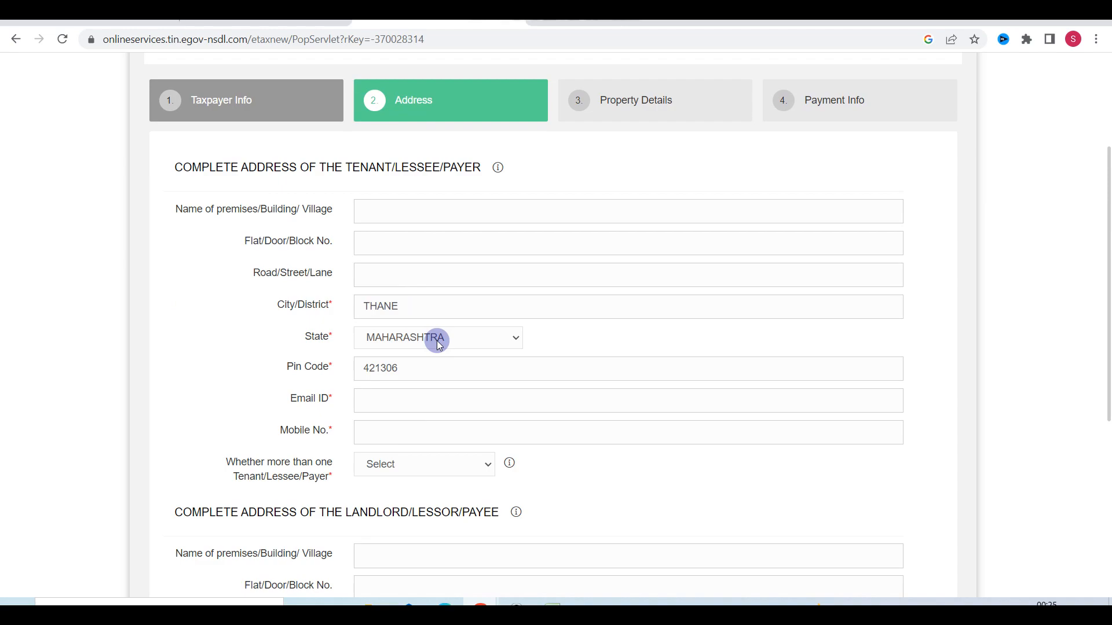
Check the tenant's contact fields and answer No to whether there is more than one tenant.
{"action": "left_click", "coordinate": [383, 402]}
{"action": "scroll", "coordinate": [375, 435], "scroll_direction": "down", "scroll_amount": 1}
{"action": "scroll", "coordinate": [375, 434], "scroll_direction": "down", "scroll_amount": 1}
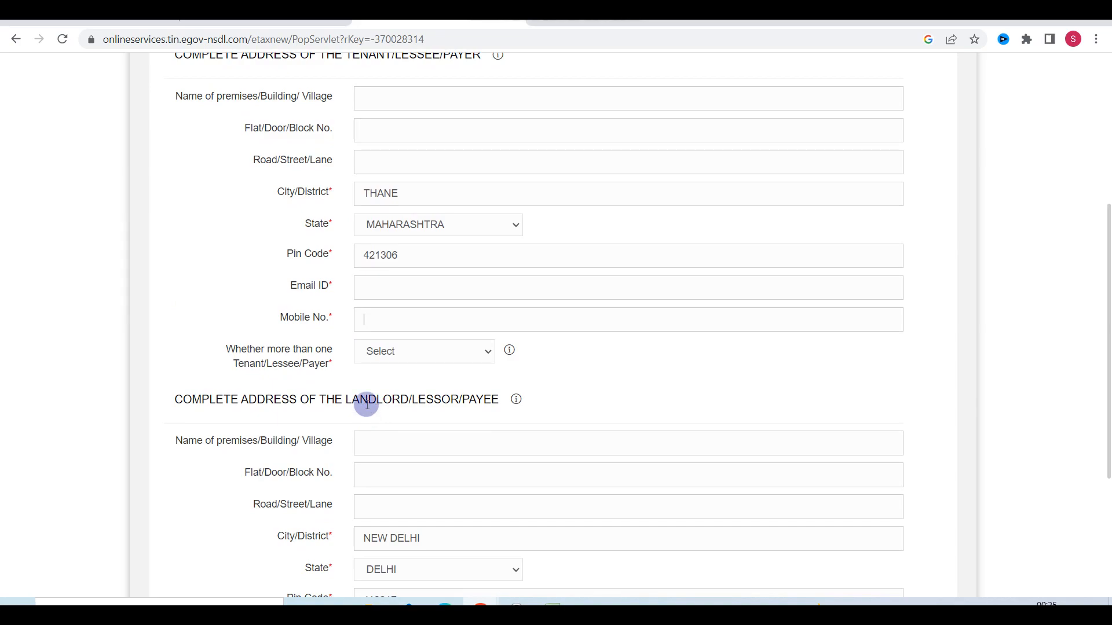
{"action": "left_click", "coordinate": [393, 358]}
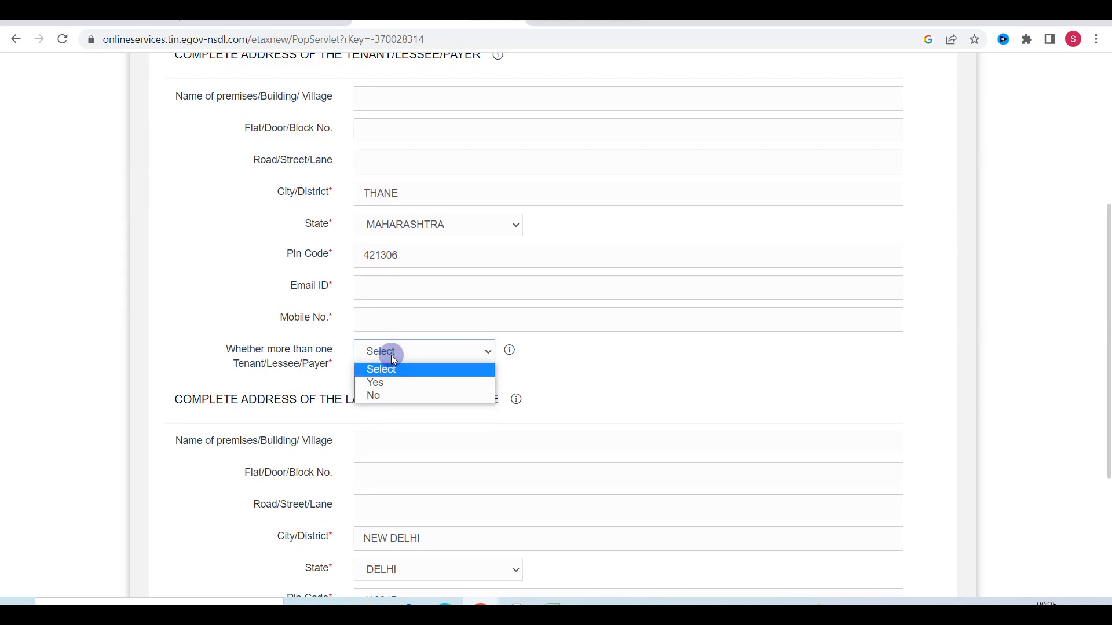
{"action": "left_click", "coordinate": [377, 397]}
{"action": "left_click", "coordinate": [588, 354]}
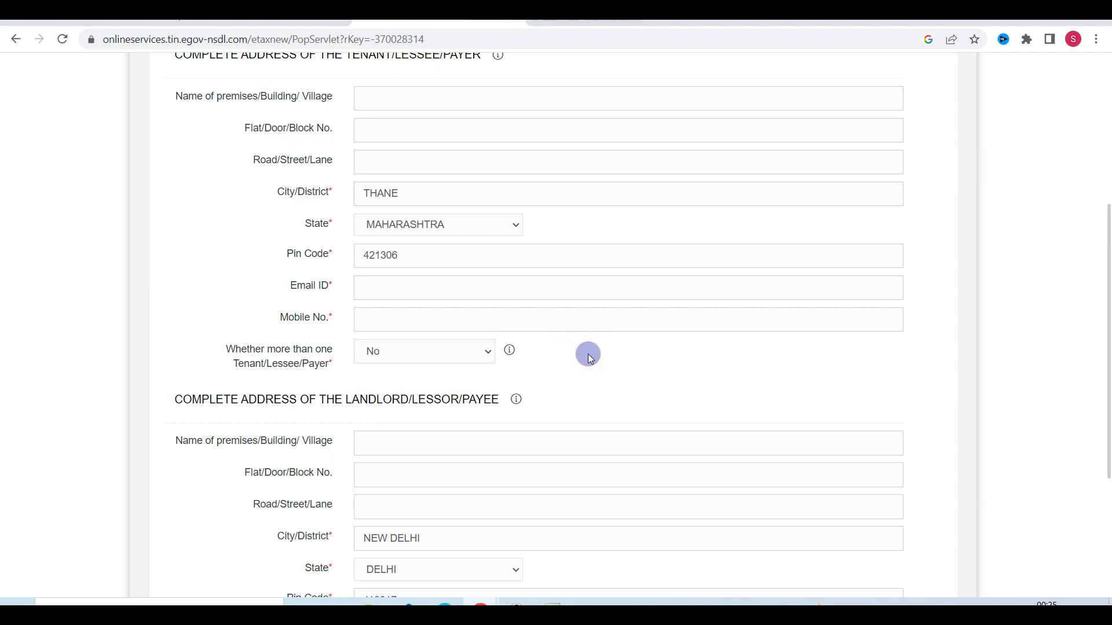
Answer No to whether there is more than one landlord in the landlord's address section.
{"action": "scroll", "coordinate": [589, 354], "scroll_direction": "down", "scroll_amount": 2}
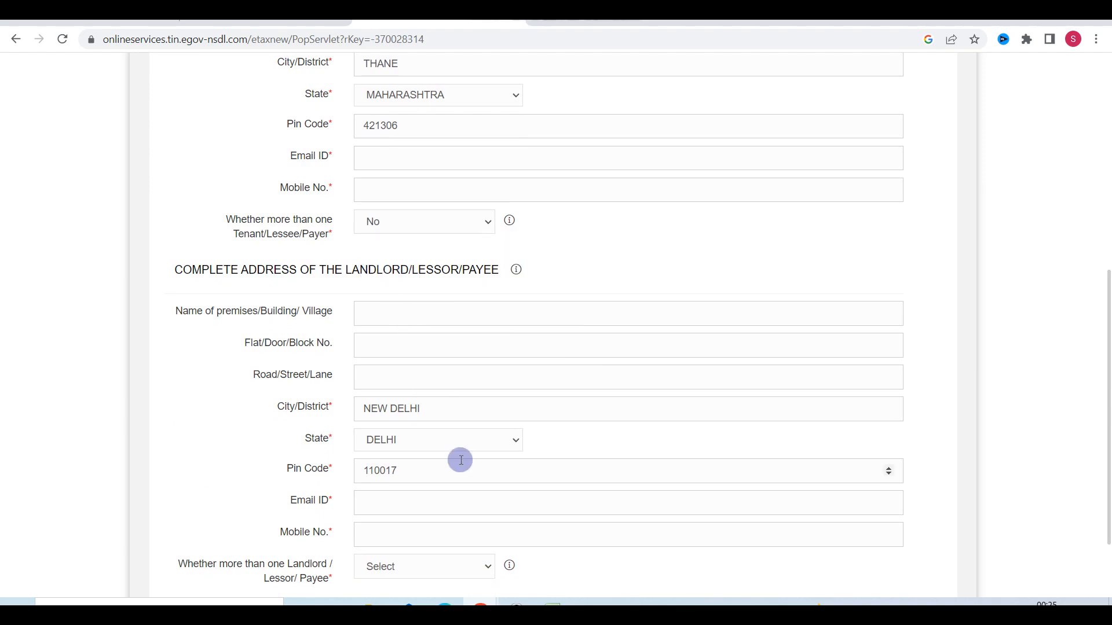
{"action": "scroll", "coordinate": [459, 459], "scroll_direction": "down", "scroll_amount": 2}
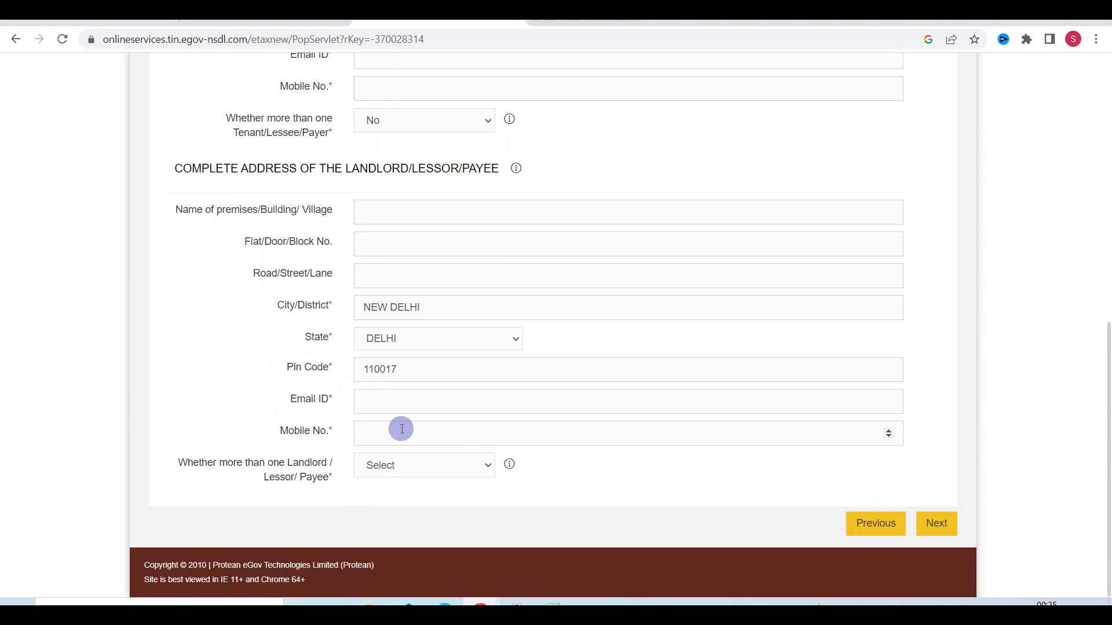
{"action": "left_click", "coordinate": [394, 466]}
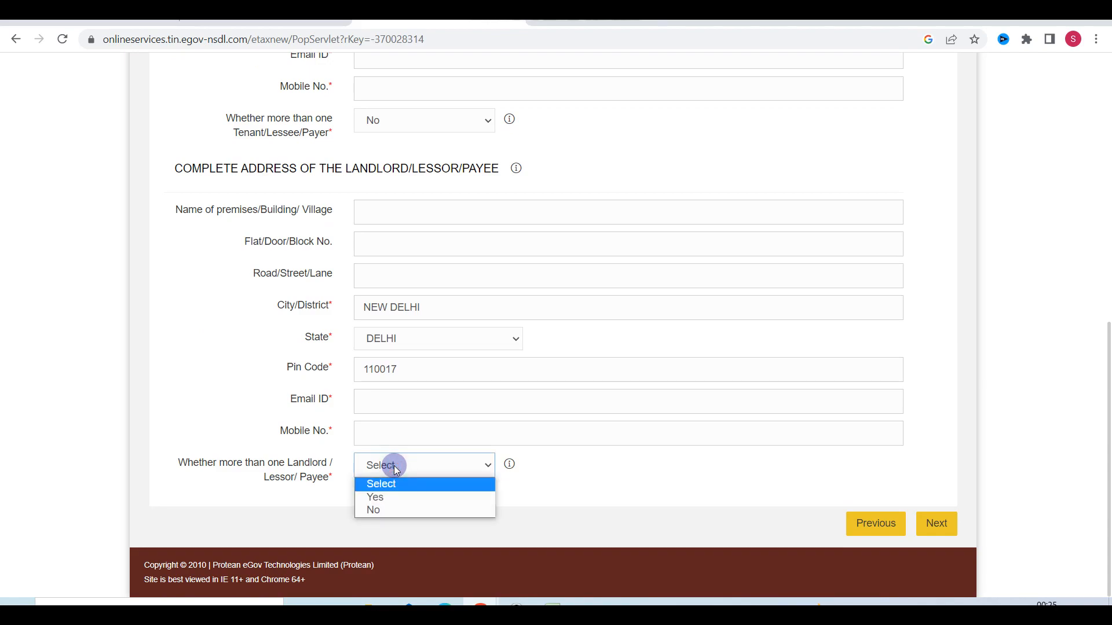
{"action": "left_click", "coordinate": [375, 513]}
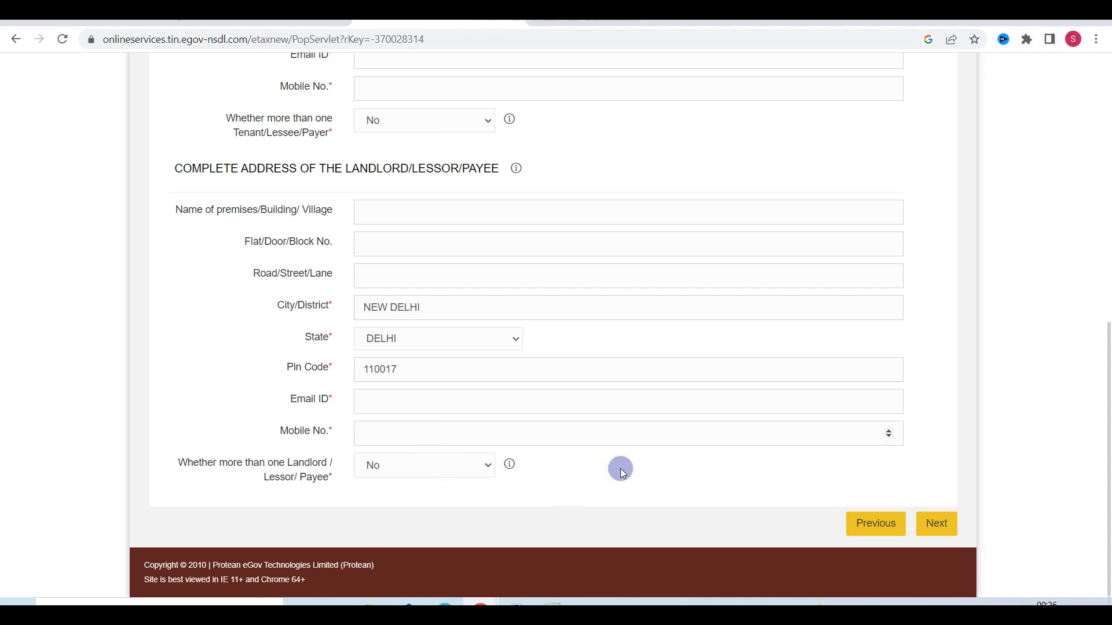
{"action": "scroll", "coordinate": [679, 510], "scroll_direction": "up", "scroll_amount": 1}
{"action": "scroll", "coordinate": [679, 510], "scroll_direction": "down", "scroll_amount": 1}
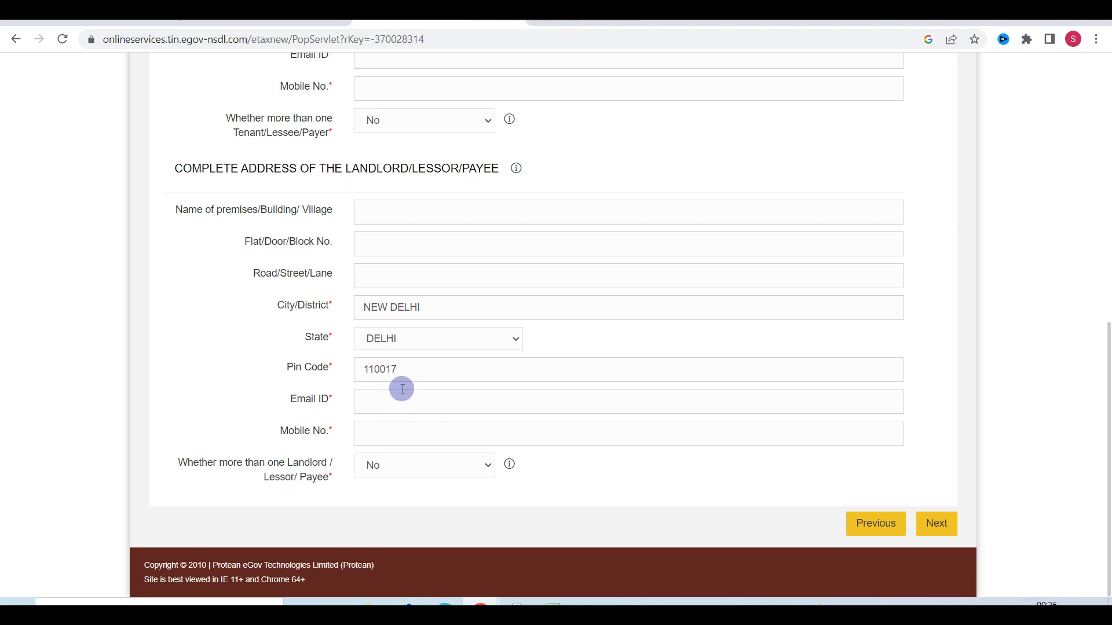
Continue to the property details and set the type of rented category to Building (Shops, Apartments, Flats, Bungalows etc).
{"action": "scroll", "coordinate": [430, 382], "scroll_direction": "up", "scroll_amount": 5}
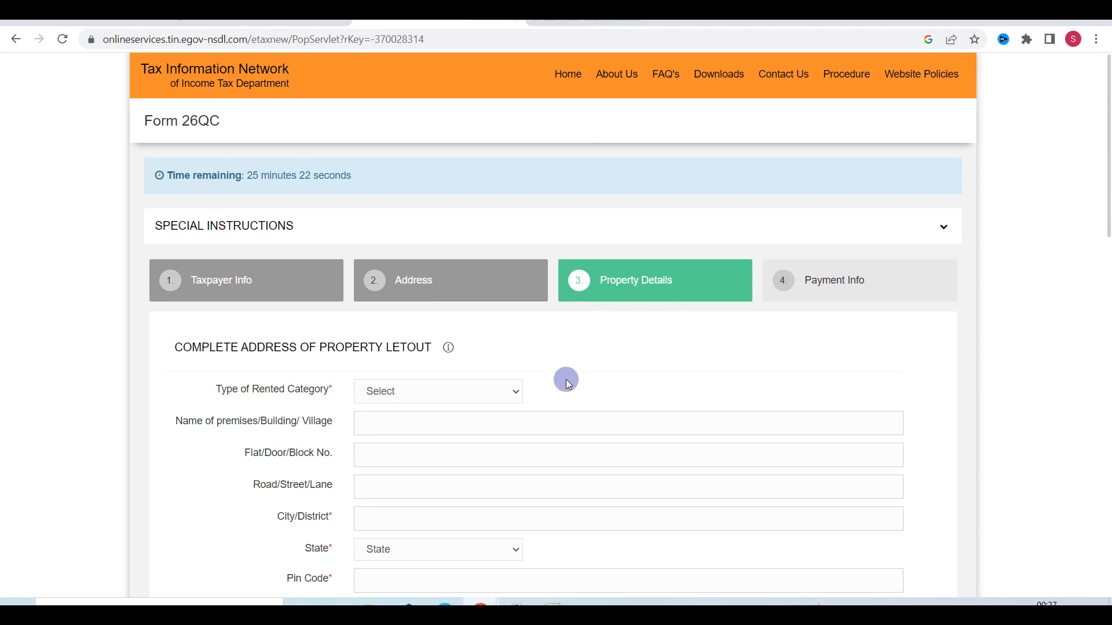
{"action": "scroll", "coordinate": [566, 379], "scroll_direction": "down", "scroll_amount": 2}
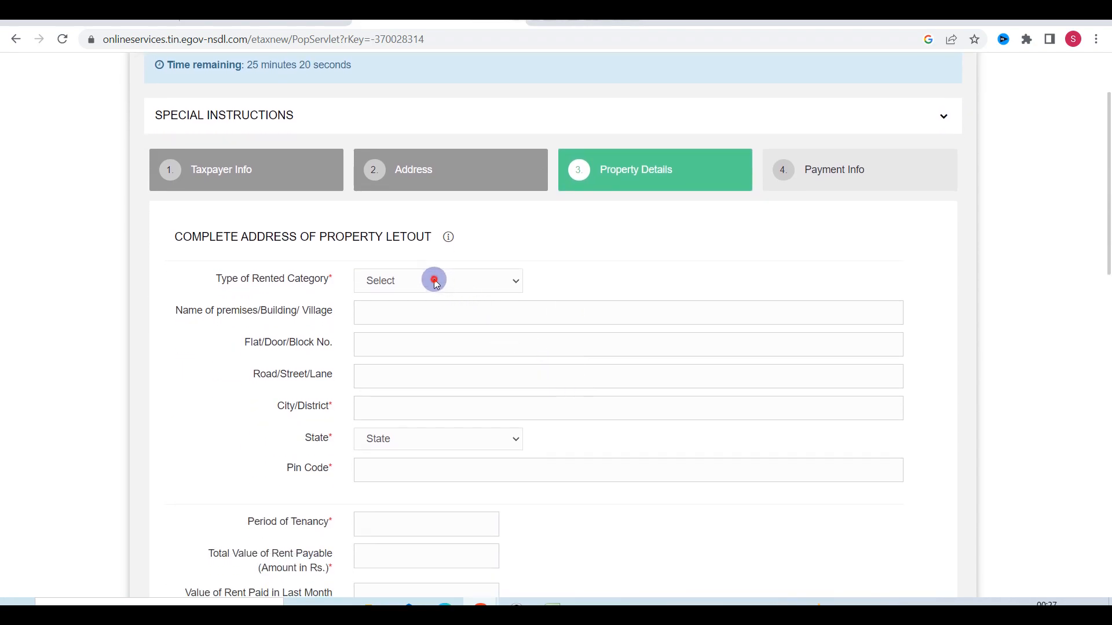
{"action": "left_click", "coordinate": [436, 280]}
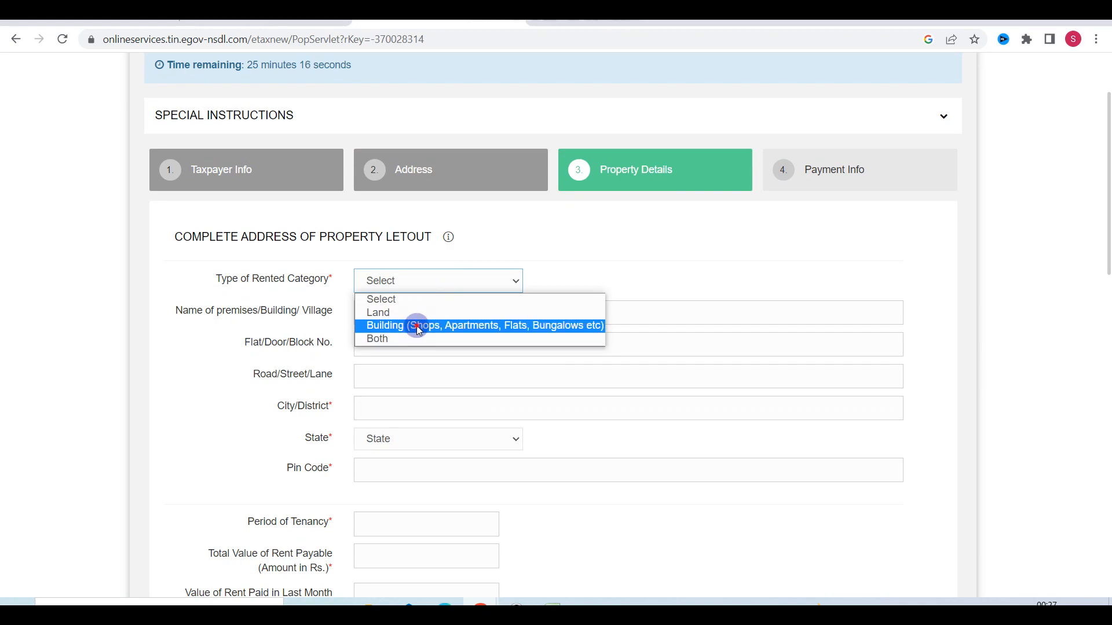
{"action": "left_click", "coordinate": [464, 325]}
{"action": "left_click", "coordinate": [213, 378]}
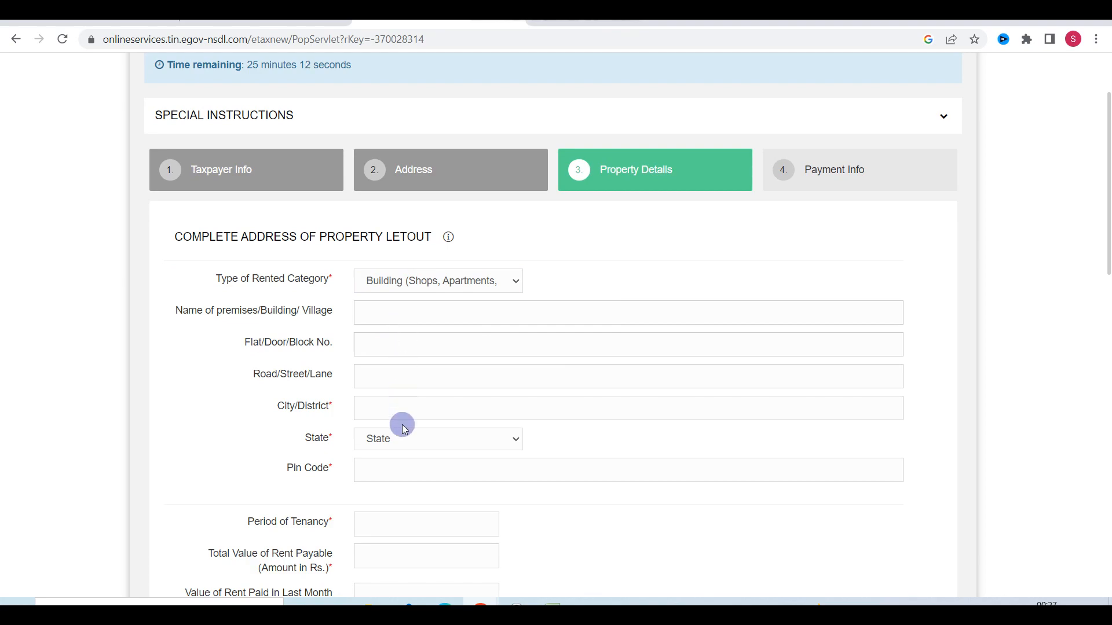
Enter thane as the city/district of the let-out property.
{"action": "scroll", "coordinate": [404, 428], "scroll_direction": "down", "scroll_amount": 1}
{"action": "left_click", "coordinate": [382, 354]}
{"action": "type", "text": "t"}
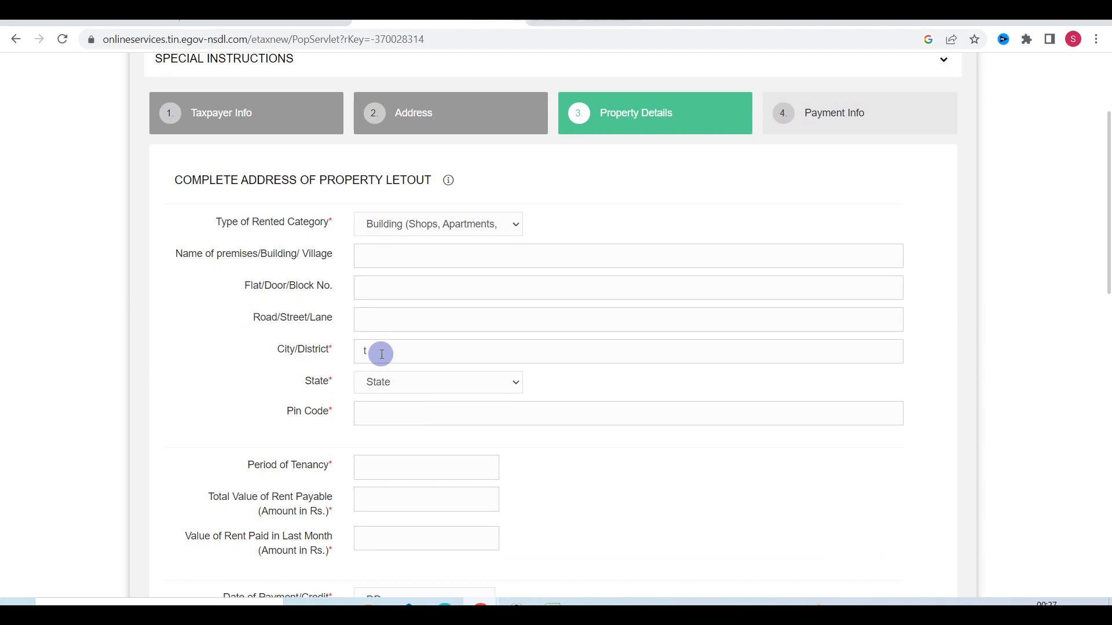
{"action": "type", "text": "ane"}
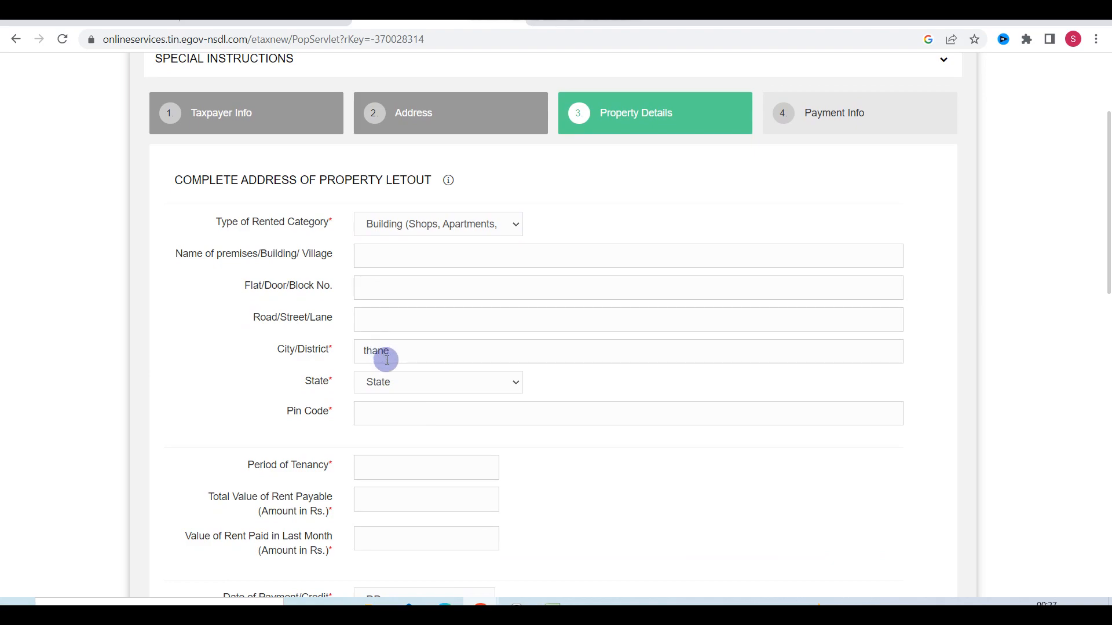
Set the let-out property's state to MAHARASHTRA and enter its postal pin code.
{"action": "left_click", "coordinate": [399, 392]}
{"action": "type", "text": "mah"}
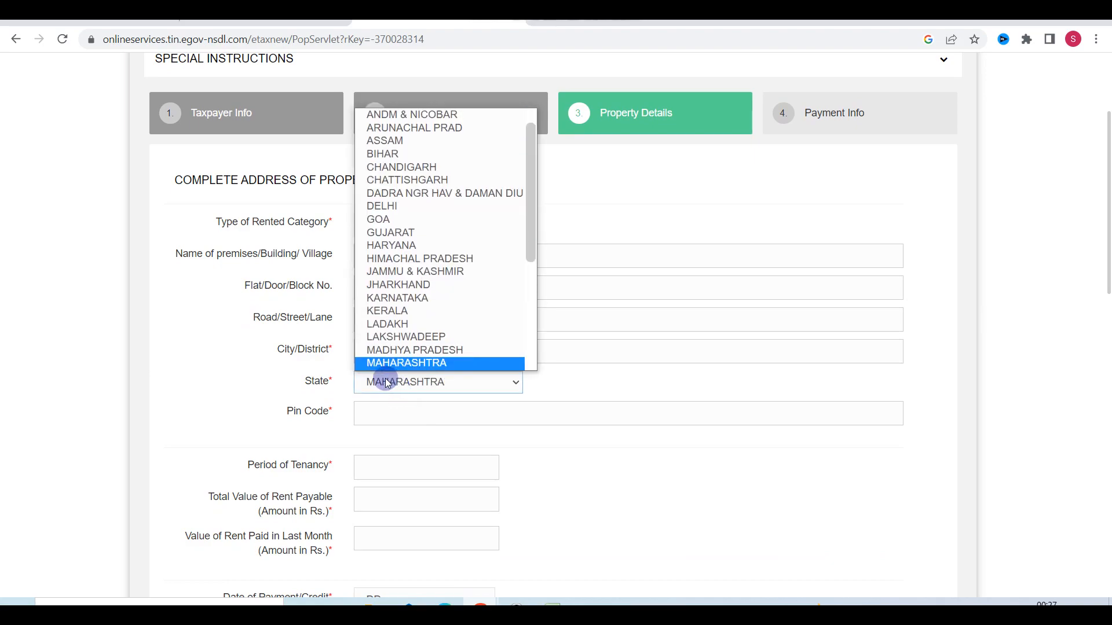
{"action": "left_click", "coordinate": [385, 379]}
{"action": "left_click", "coordinate": [385, 426]}
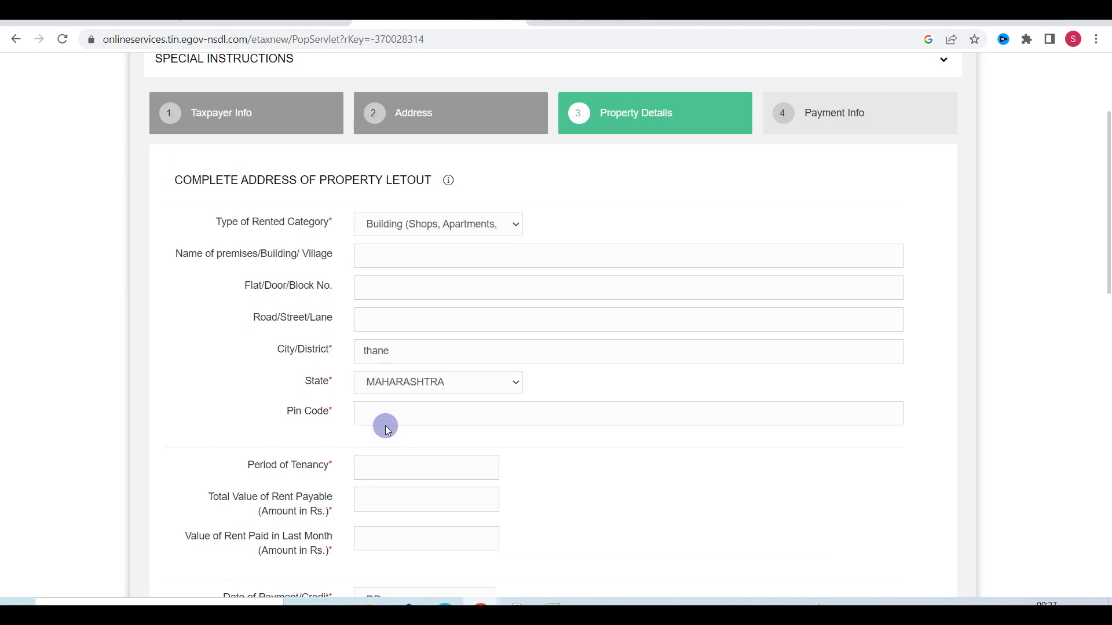
{"action": "left_click", "coordinate": [412, 421]}
{"action": "type", "text": "42130"}
Enter 12 as the period of tenancy and 1200000 as the total value of rent payable.
{"action": "scroll", "coordinate": [542, 478], "scroll_direction": "down", "scroll_amount": 2}
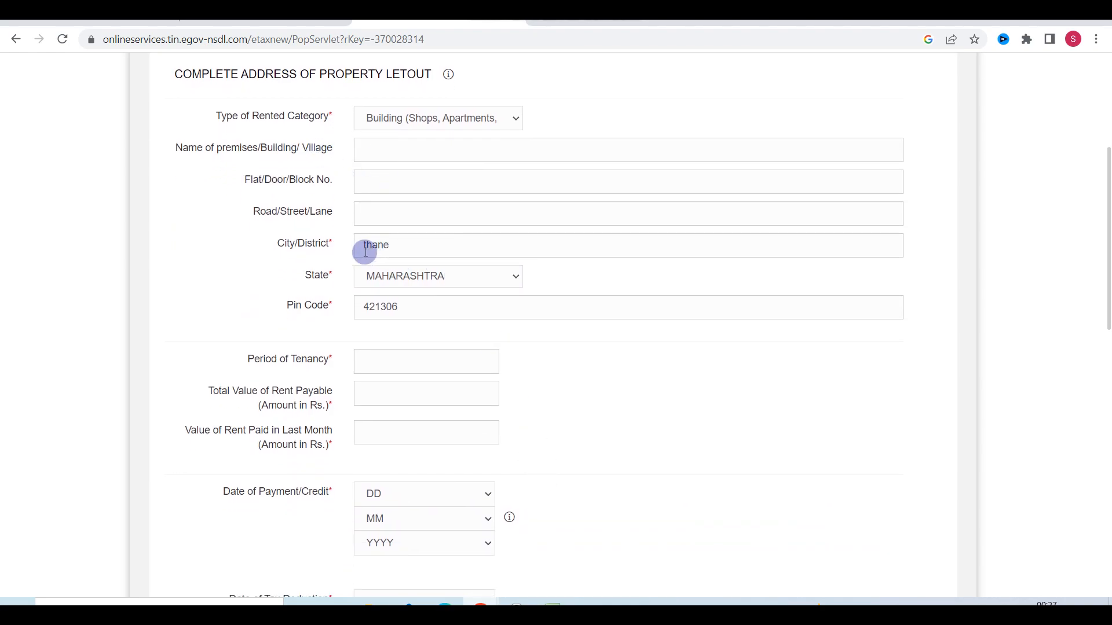
{"action": "scroll", "coordinate": [556, 417], "scroll_direction": "down", "scroll_amount": 1}
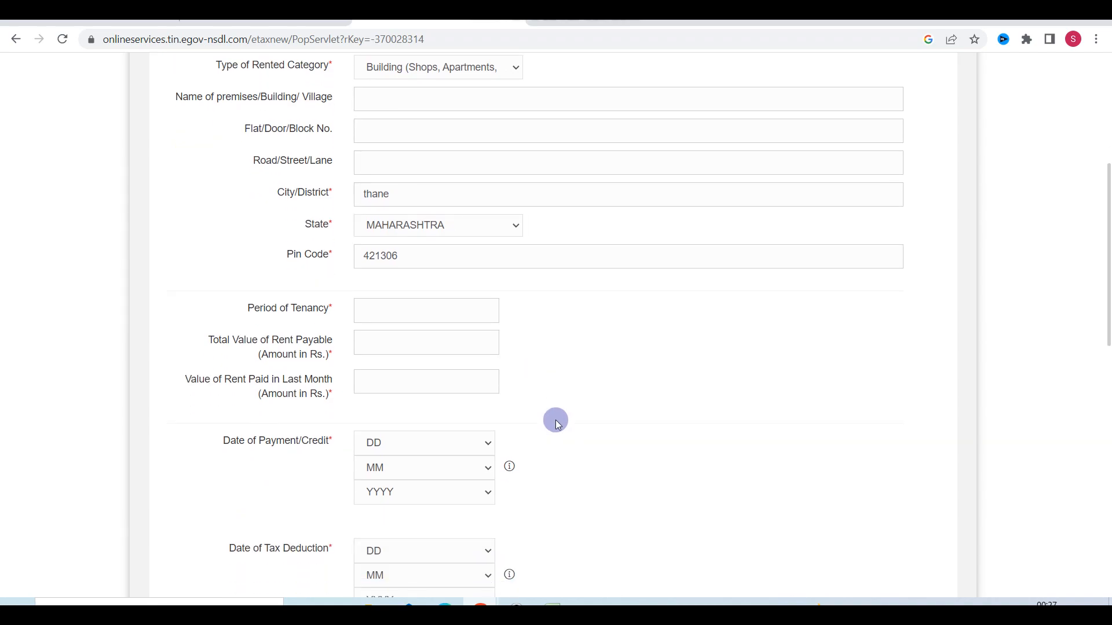
{"action": "left_click", "coordinate": [394, 289]}
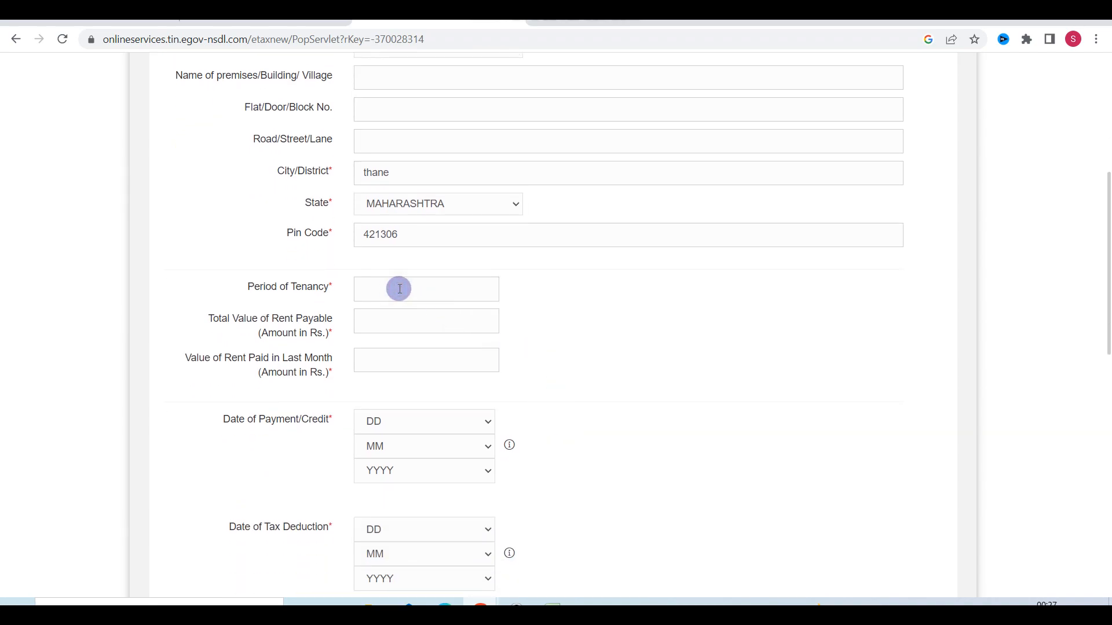
{"action": "type", "text": "12"}
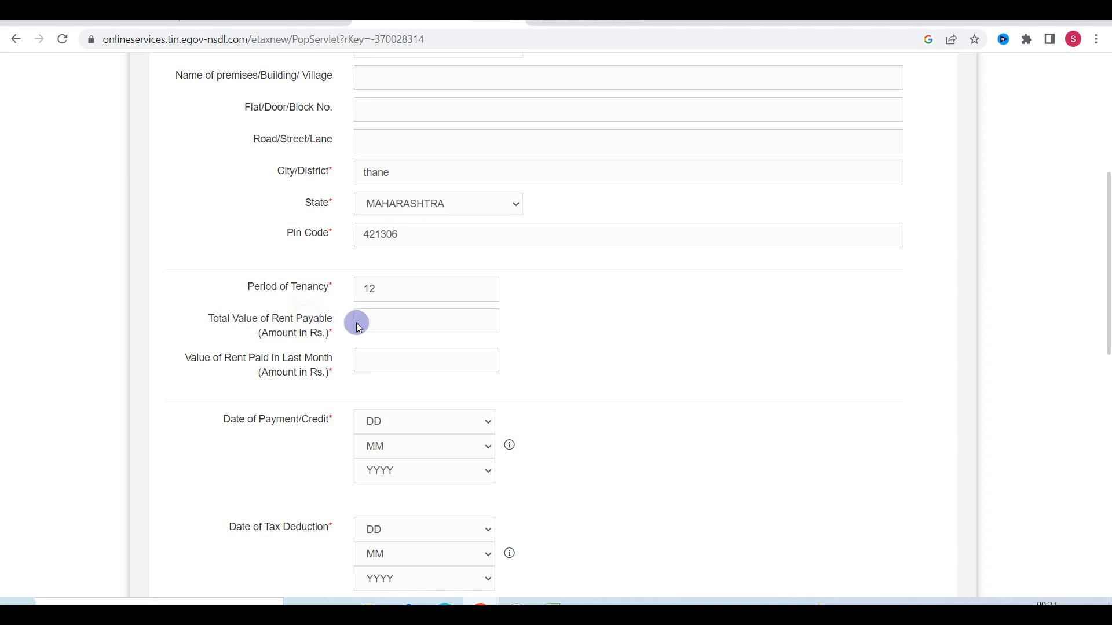
{"action": "left_click", "coordinate": [377, 327]}
{"action": "type", "text": "1200000"}
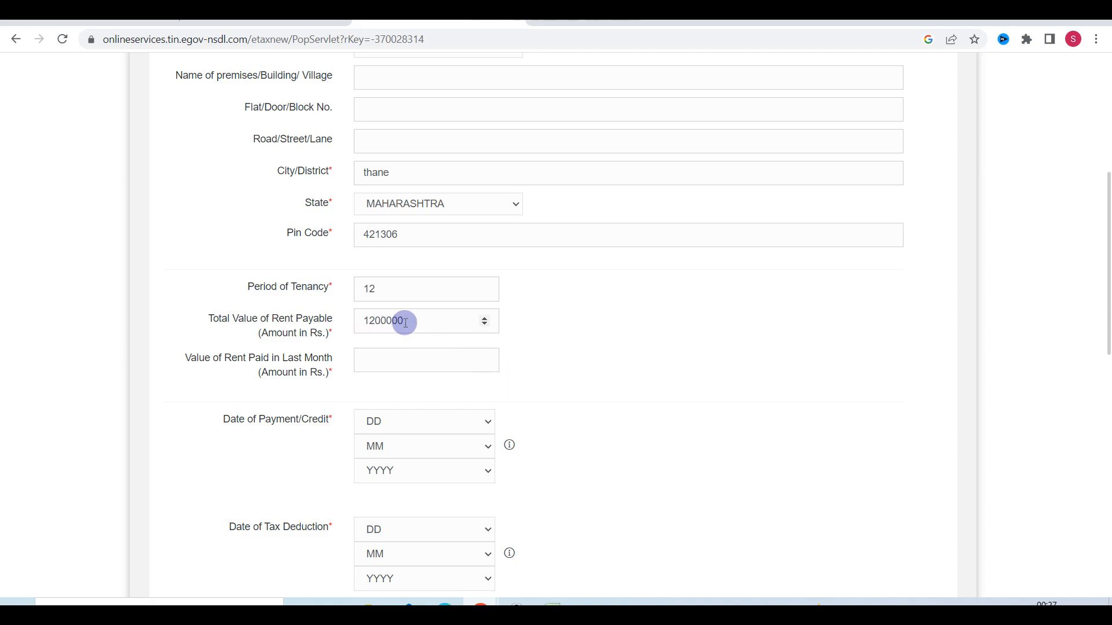
Enter 100000 as the value of rent paid in the last month.
{"action": "left_click", "coordinate": [368, 364]}
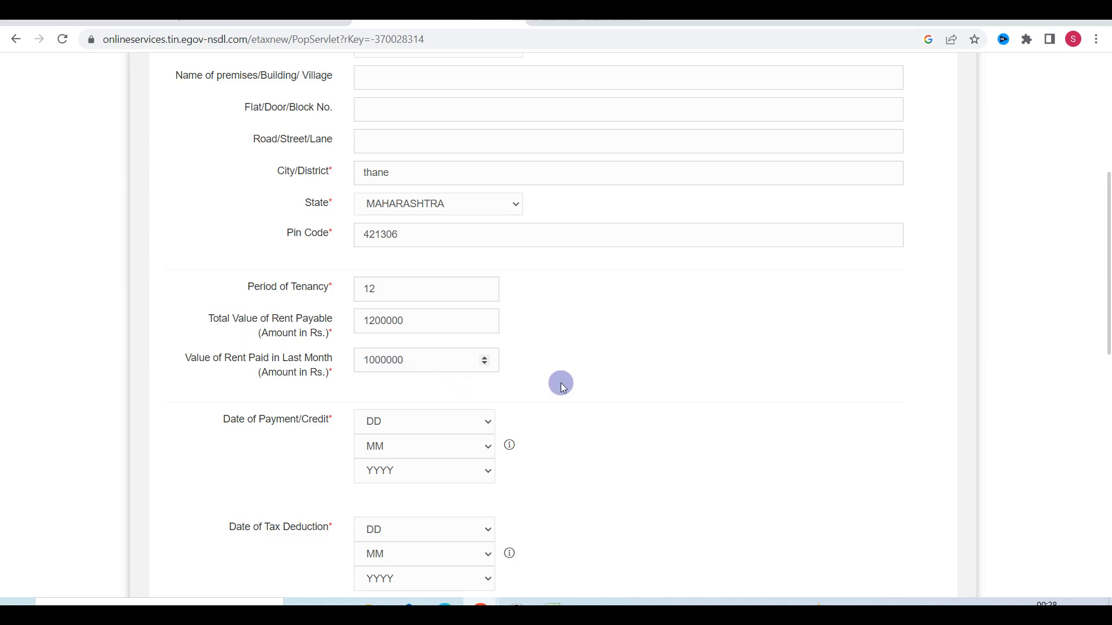
{"action": "double_click", "coordinate": [382, 363]}
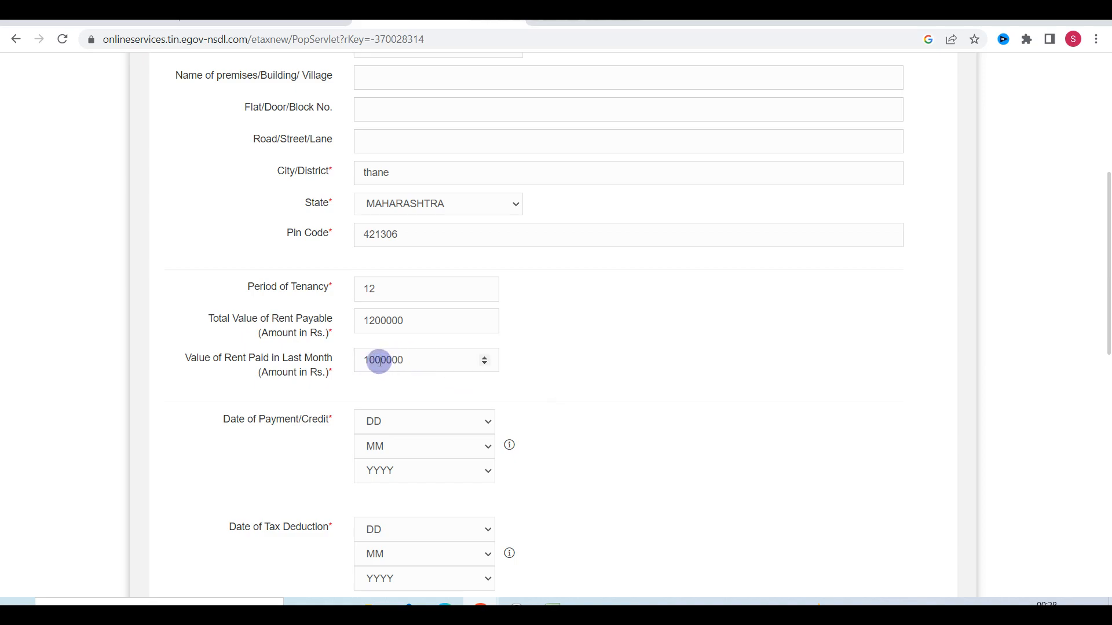
{"action": "left_click", "coordinate": [412, 360]}
{"action": "key", "text": "BackSpace"}
Set the date of payment/credit to 31 Mar 2022.
{"action": "scroll", "coordinate": [575, 439], "scroll_direction": "down", "scroll_amount": 2}
{"action": "scroll", "coordinate": [575, 440], "scroll_direction": "down", "scroll_amount": 1}
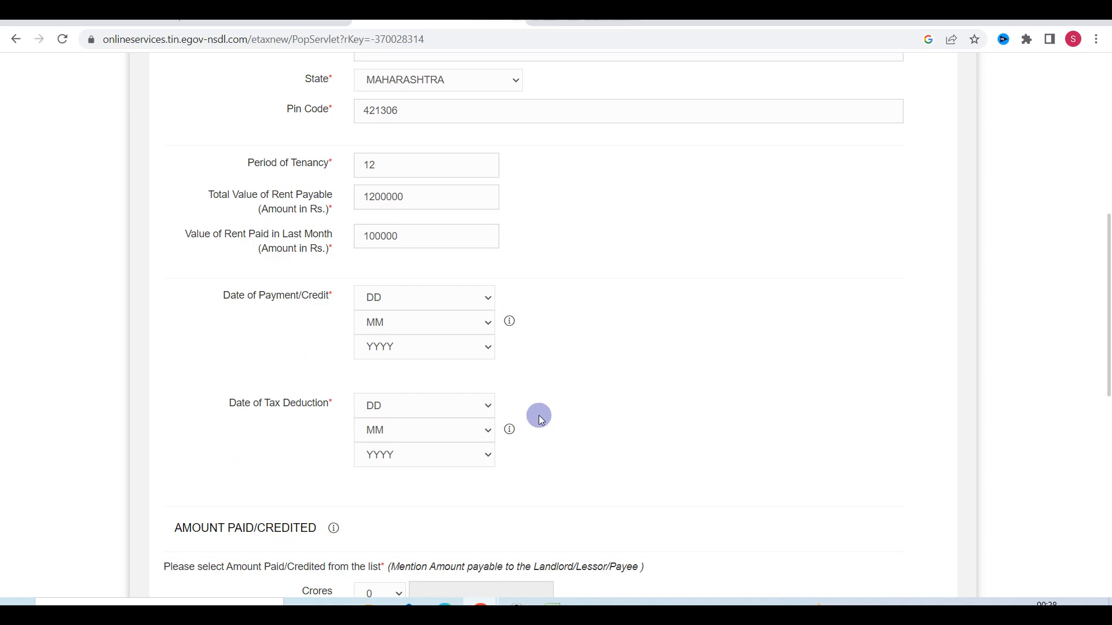
{"action": "left_click", "coordinate": [407, 302]}
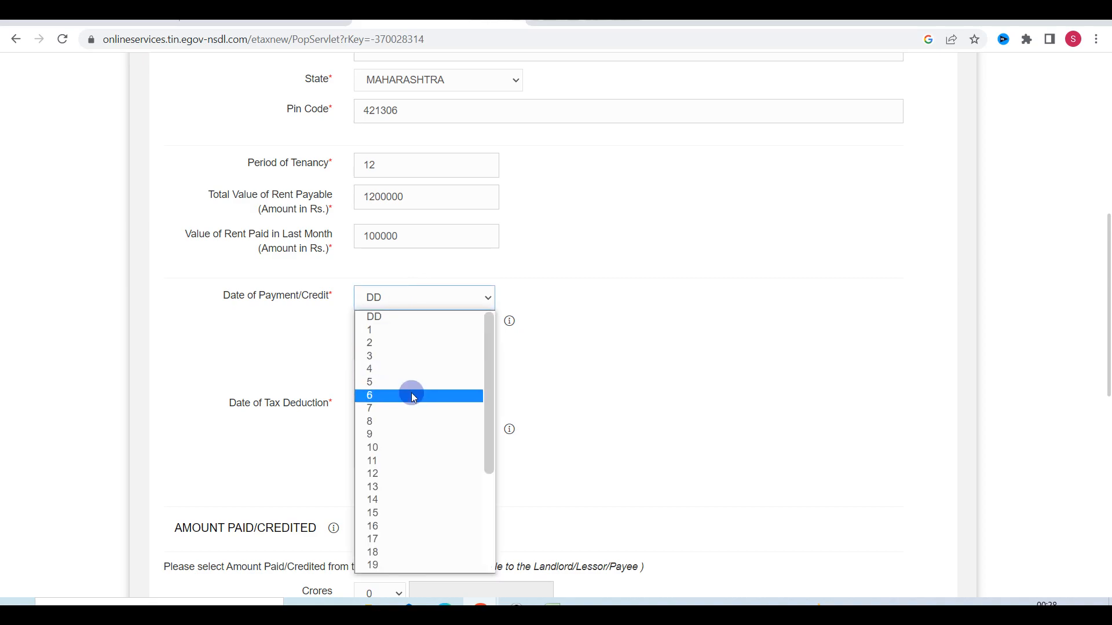
{"action": "scroll", "coordinate": [411, 393], "scroll_direction": "down", "scroll_amount": 3}
{"action": "left_click", "coordinate": [383, 566]}
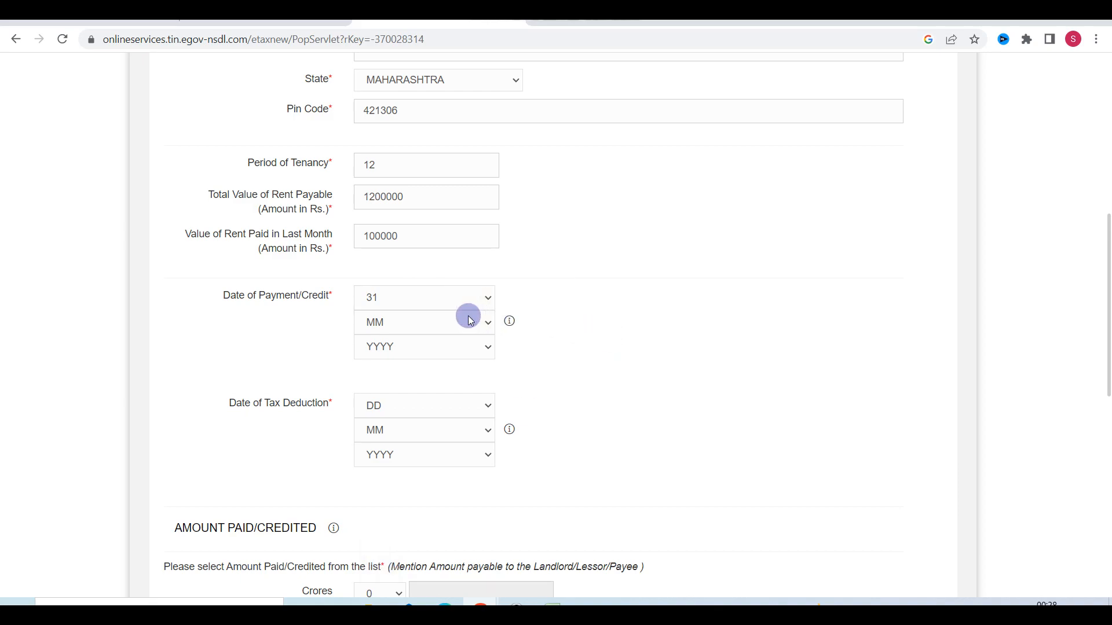
{"action": "left_click", "coordinate": [452, 325]}
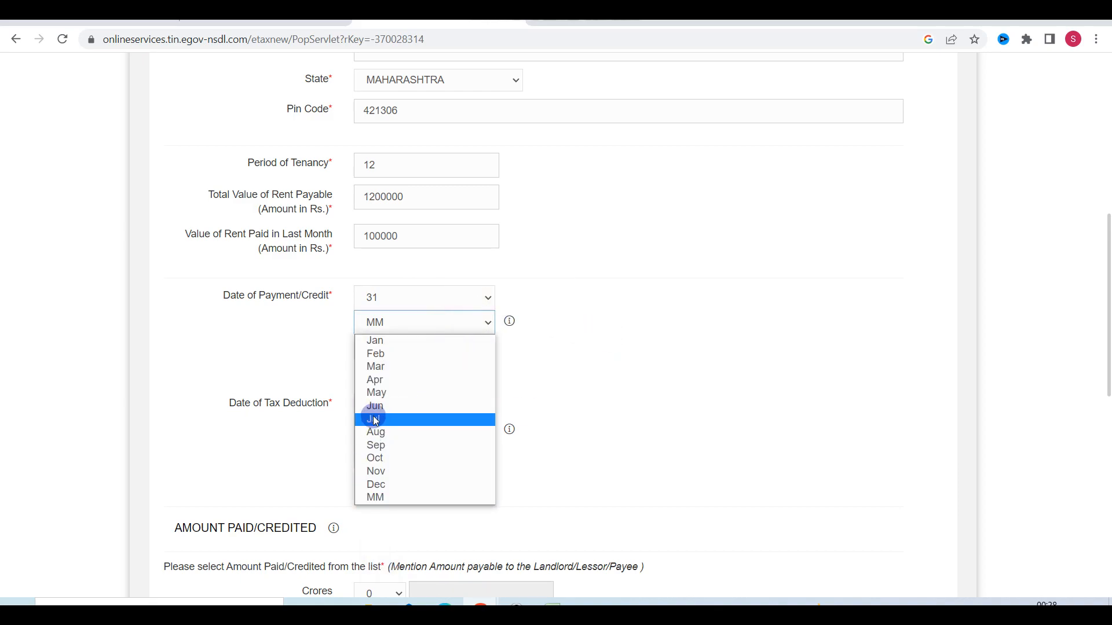
{"action": "left_click", "coordinate": [375, 369]}
{"action": "left_click", "coordinate": [407, 347]}
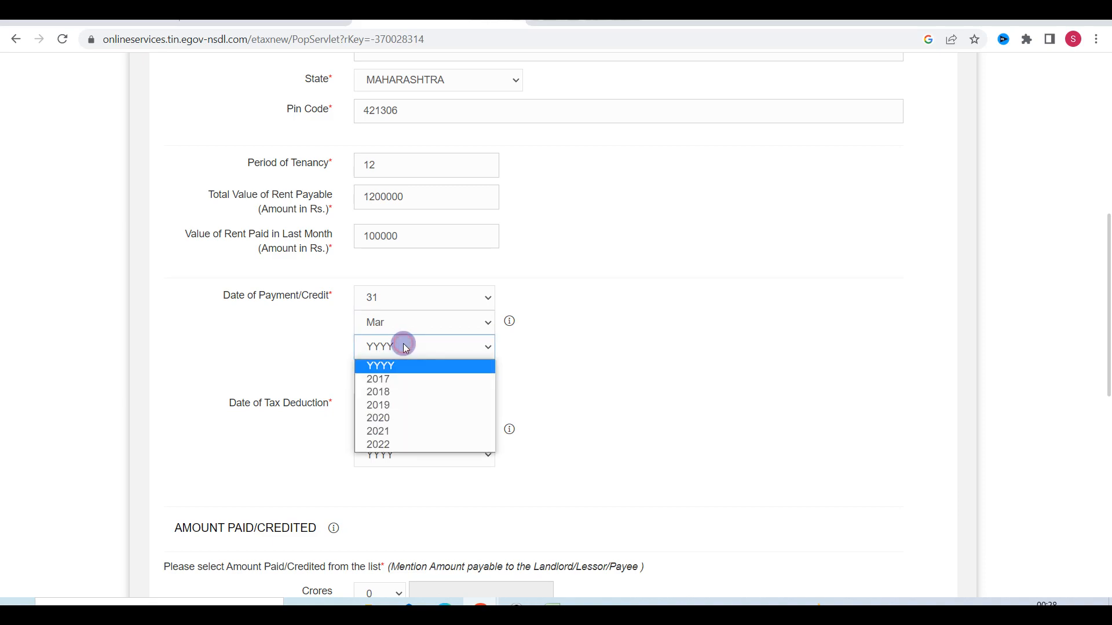
{"action": "left_click", "coordinate": [397, 449]}
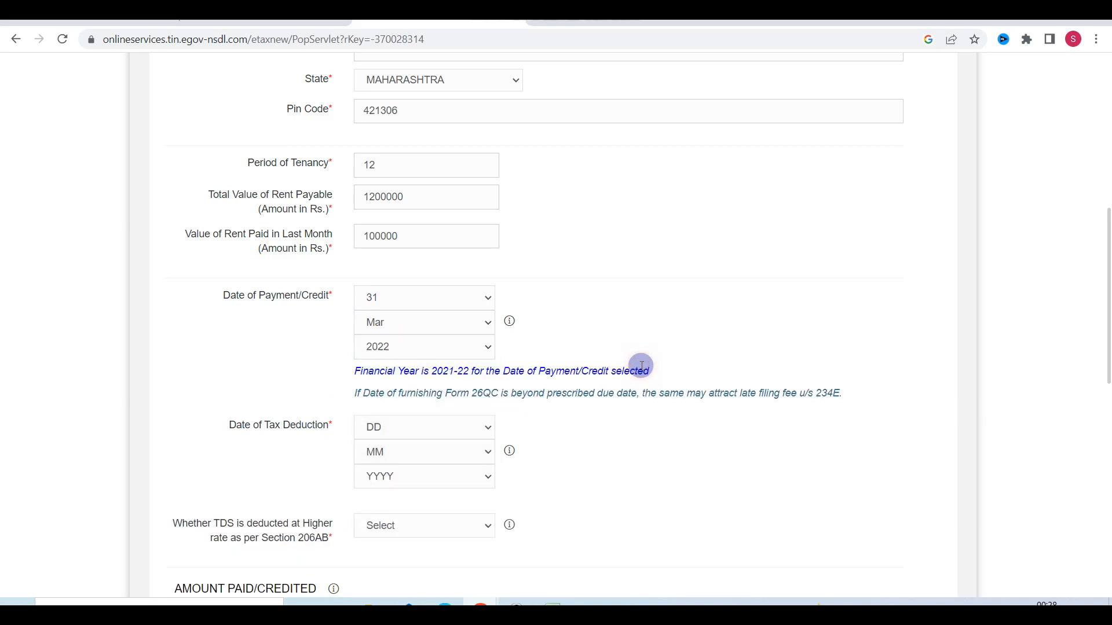
{"action": "scroll", "coordinate": [641, 367], "scroll_direction": "down", "scroll_amount": 3}
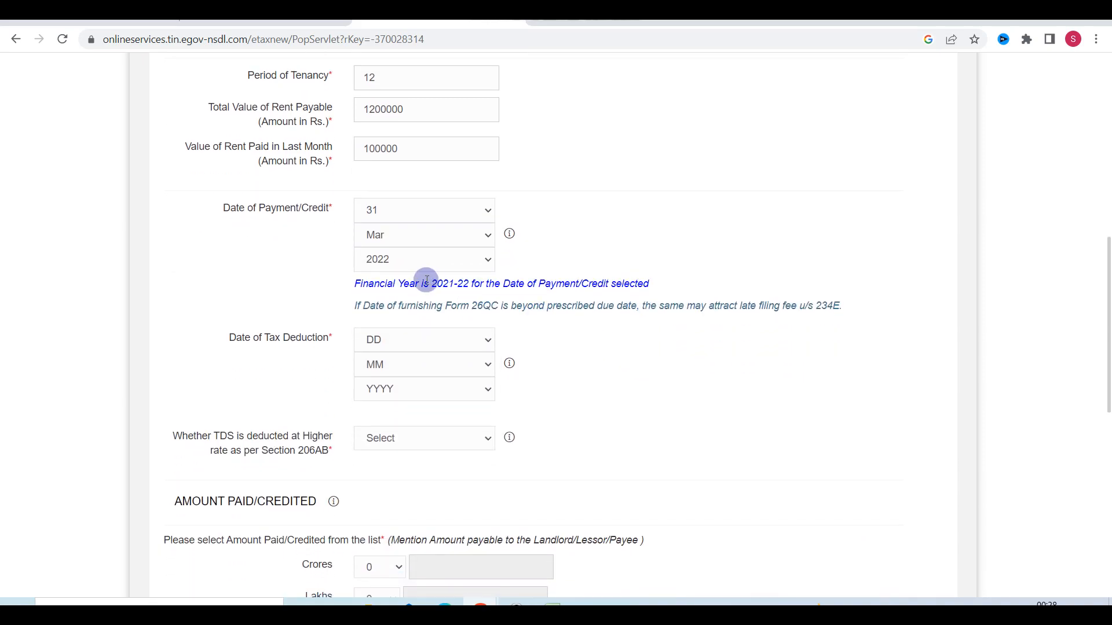
{"action": "left_click", "coordinate": [452, 342]}
{"action": "left_click", "coordinate": [564, 354]}
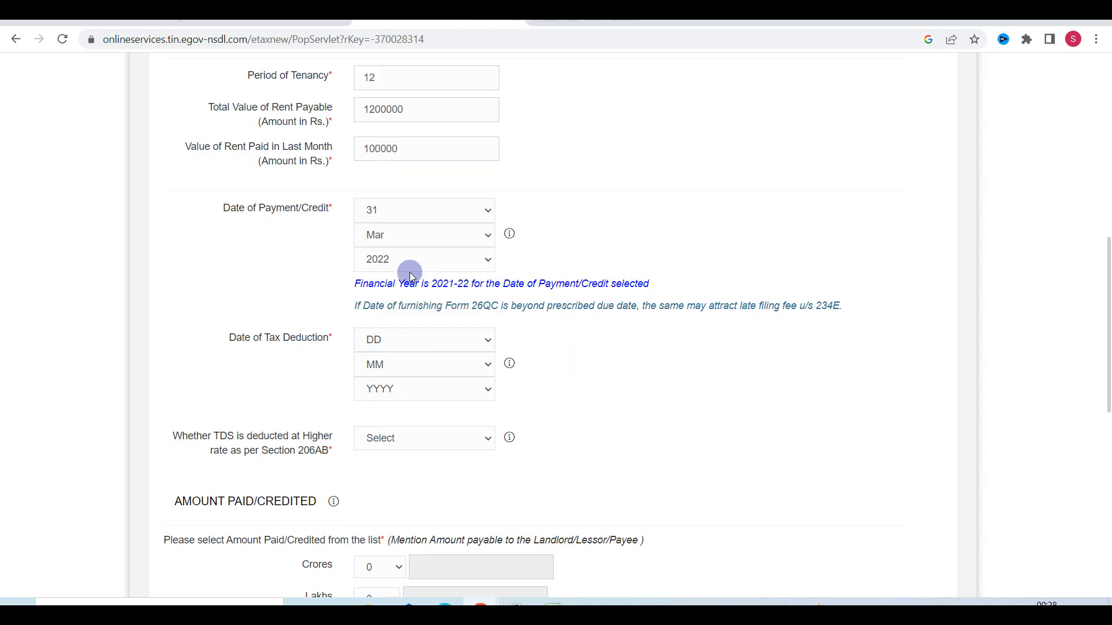
{"action": "left_click", "coordinate": [446, 339]}
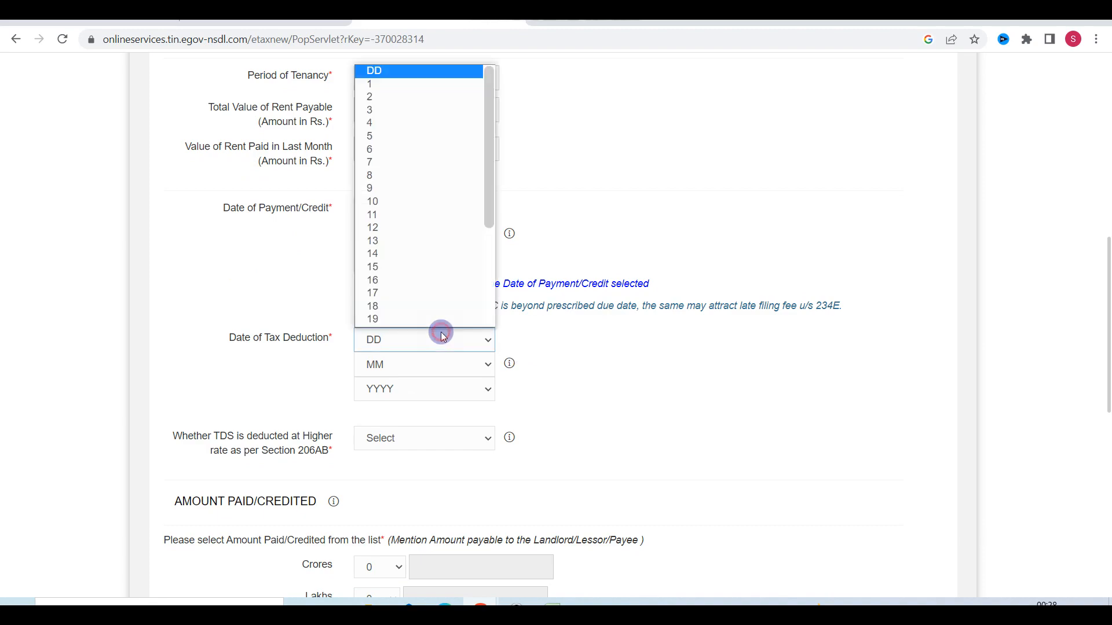
{"action": "left_click", "coordinate": [570, 346]}
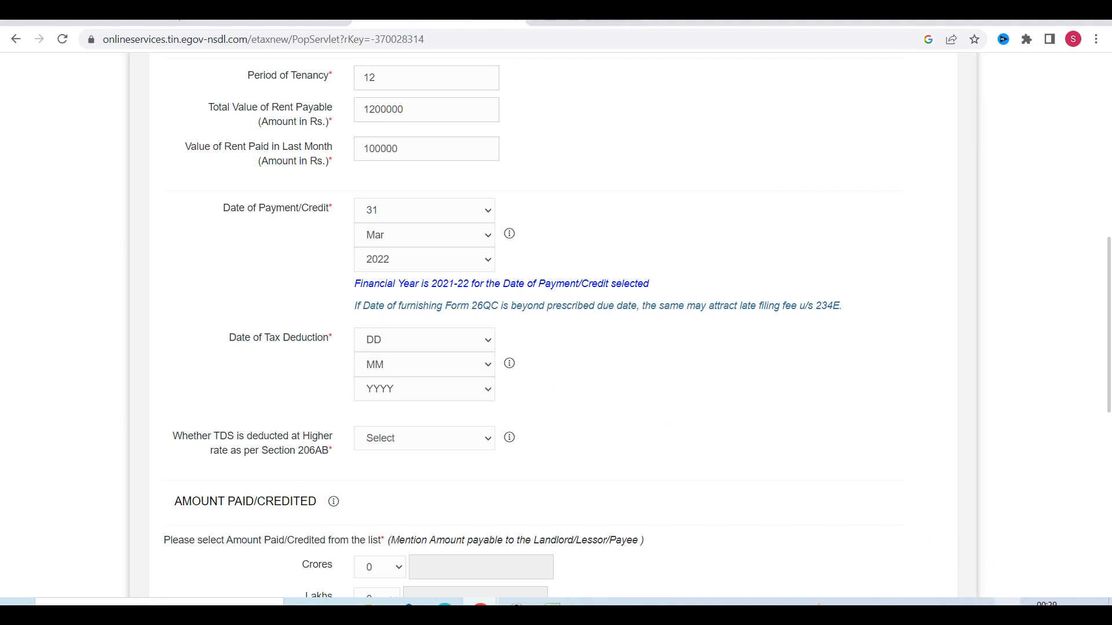
{"action": "mouse_move", "coordinate": [1046, 604]}
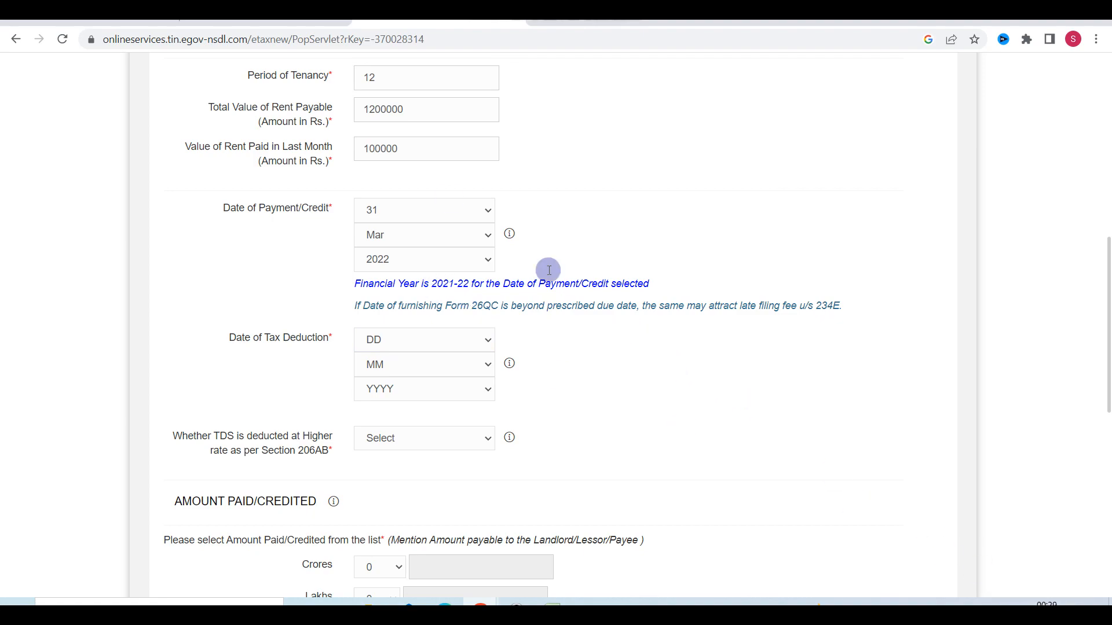
Change the day and month of the date of payment/credit to 2 Dec.
{"action": "left_click", "coordinate": [416, 213]}
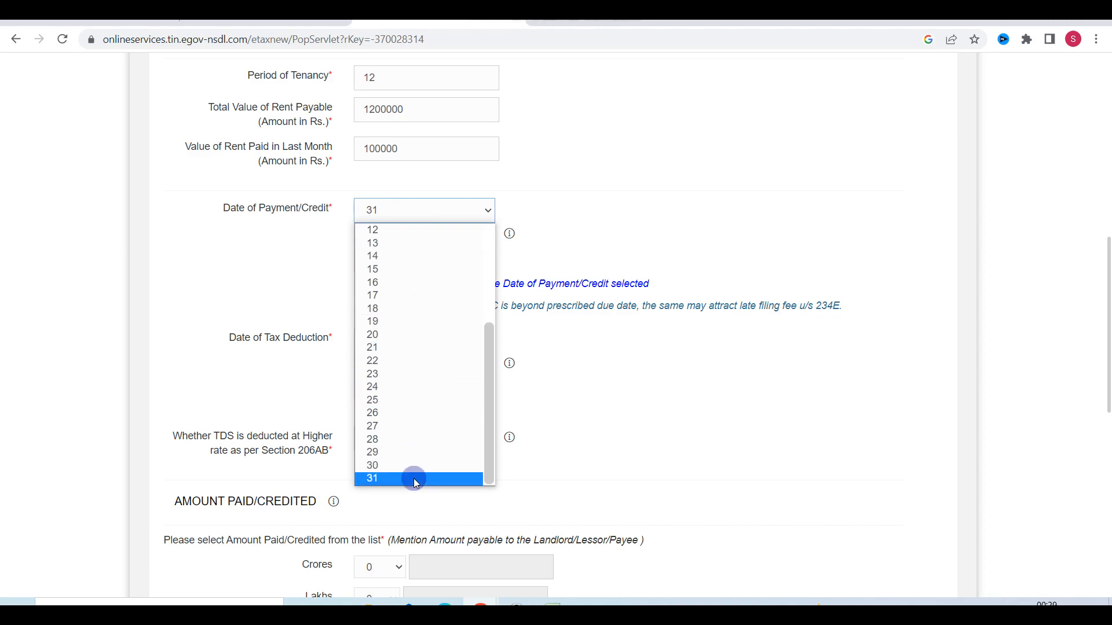
{"action": "scroll", "coordinate": [418, 272], "scroll_direction": "up", "scroll_amount": 3}
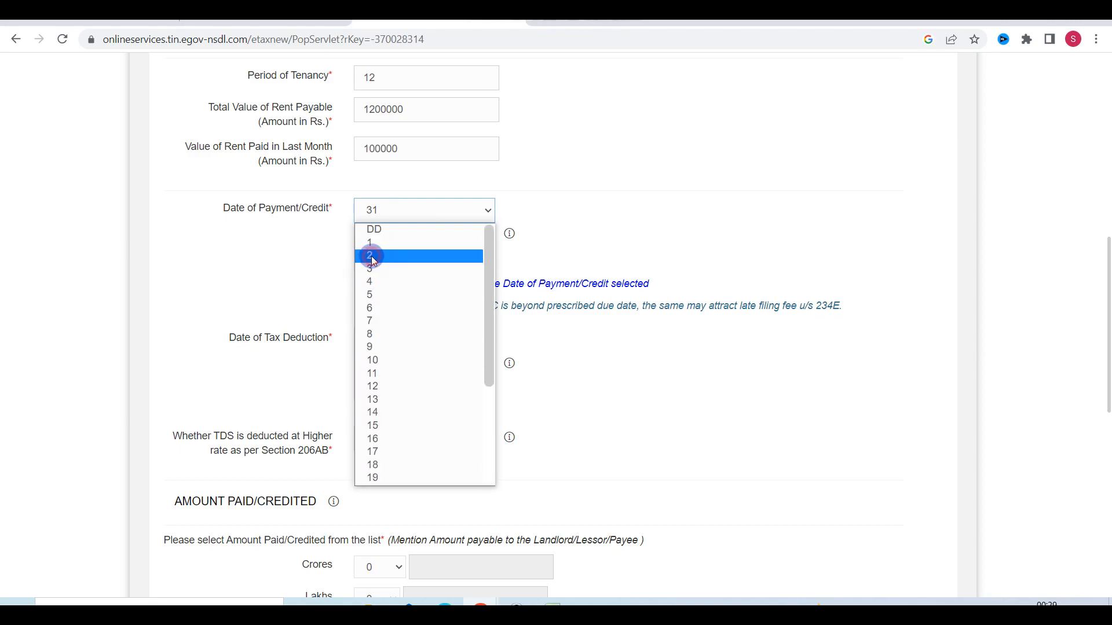
{"action": "left_click", "coordinate": [405, 256]}
{"action": "left_click", "coordinate": [483, 242]}
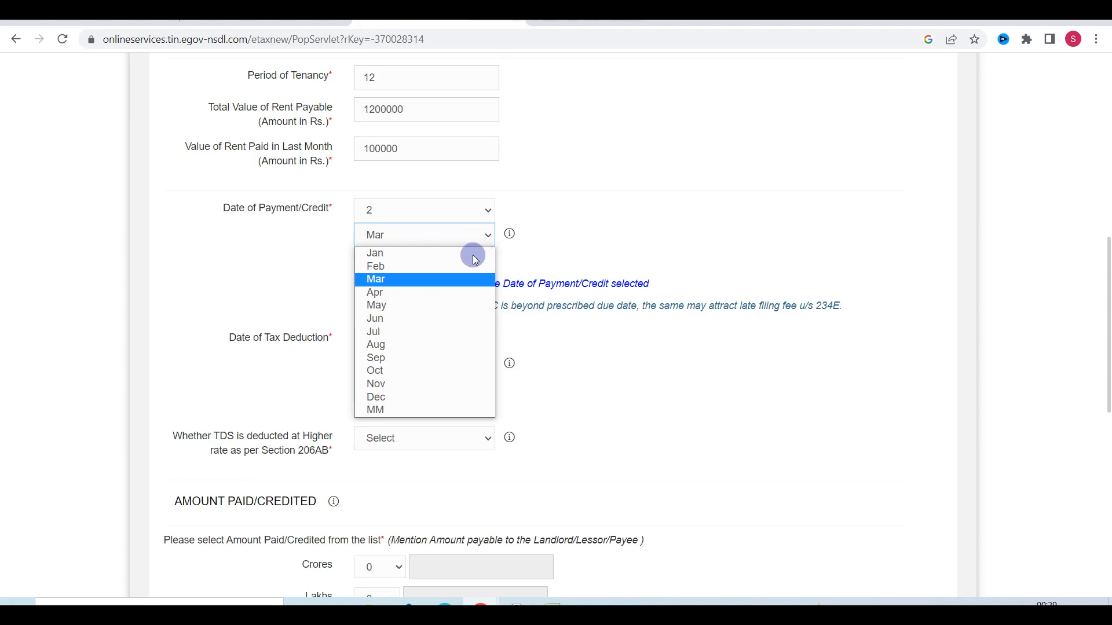
{"action": "left_click", "coordinate": [287, 227]}
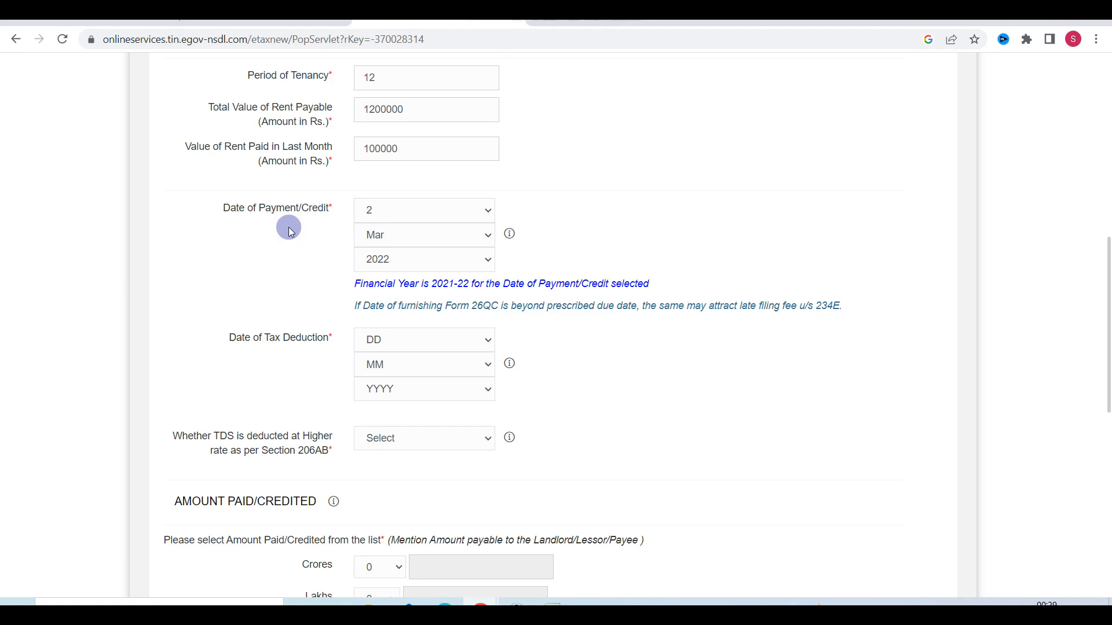
{"action": "left_click", "coordinate": [418, 236]}
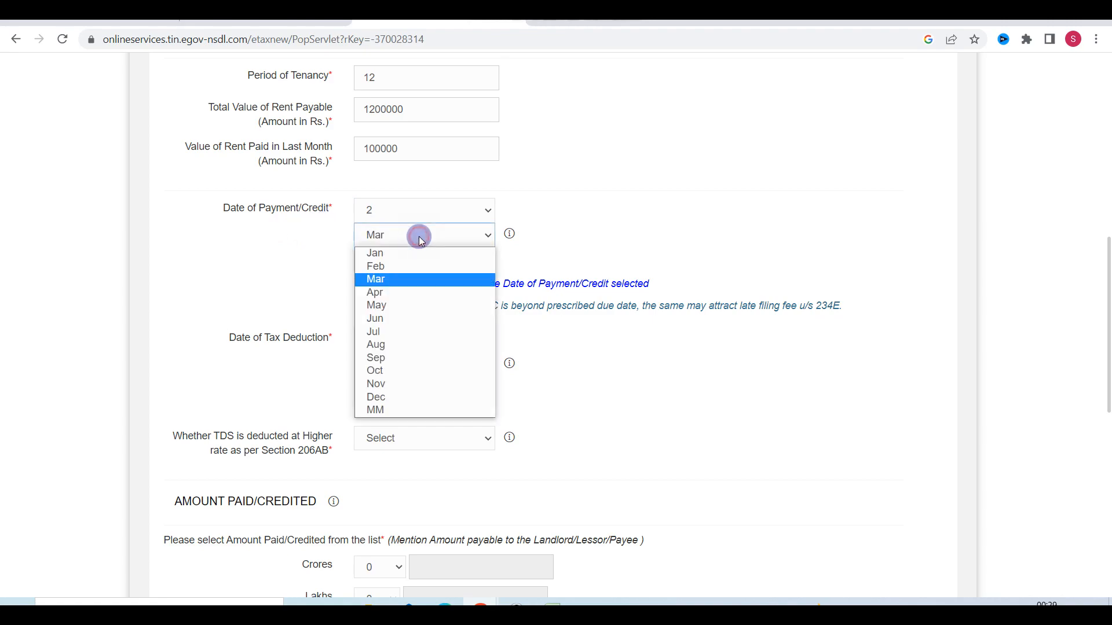
{"action": "left_click", "coordinate": [388, 401]}
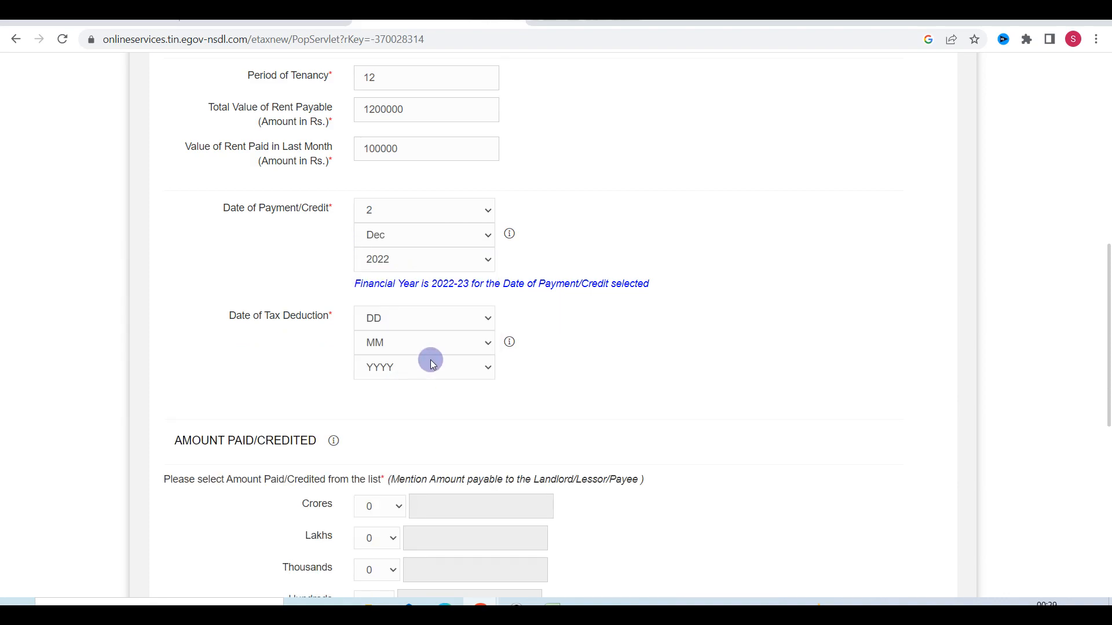
Set the date of tax deduction to 2 Dec 2022.
{"action": "left_click", "coordinate": [415, 325]}
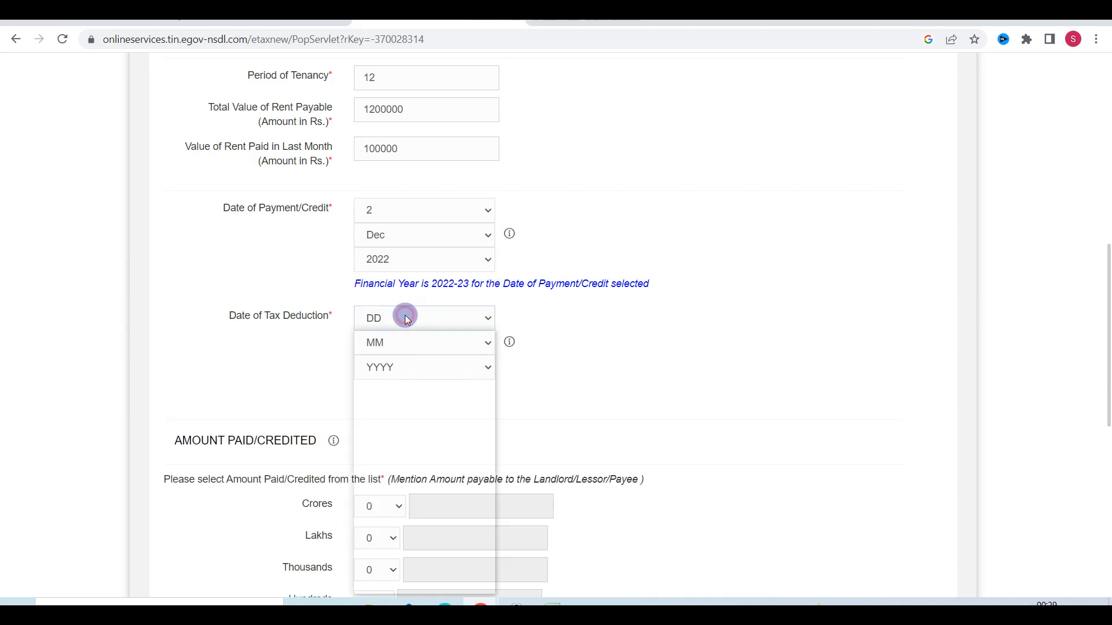
{"action": "left_click", "coordinate": [391, 359]}
{"action": "left_click", "coordinate": [418, 350]}
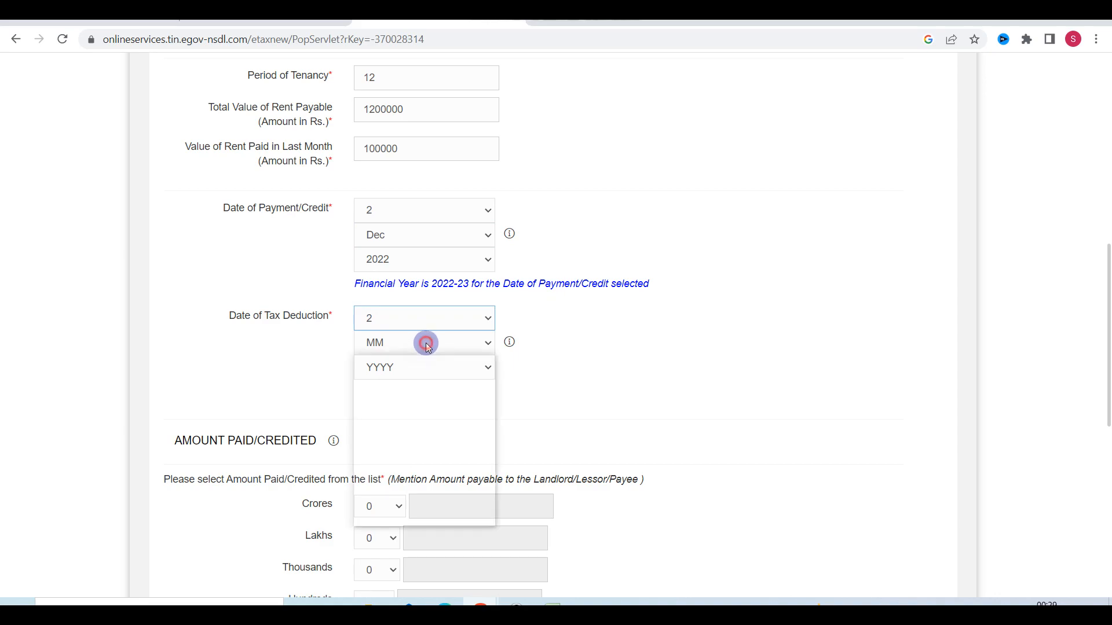
{"action": "left_click", "coordinate": [391, 506]}
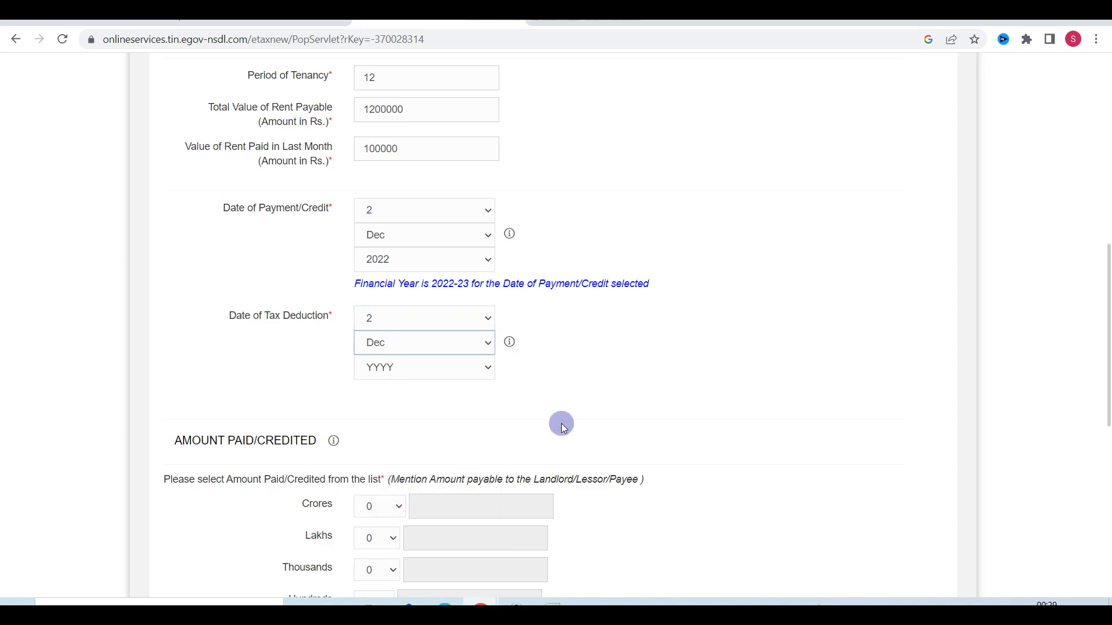
{"action": "left_click", "coordinate": [475, 367]}
{"action": "left_click", "coordinate": [380, 470]}
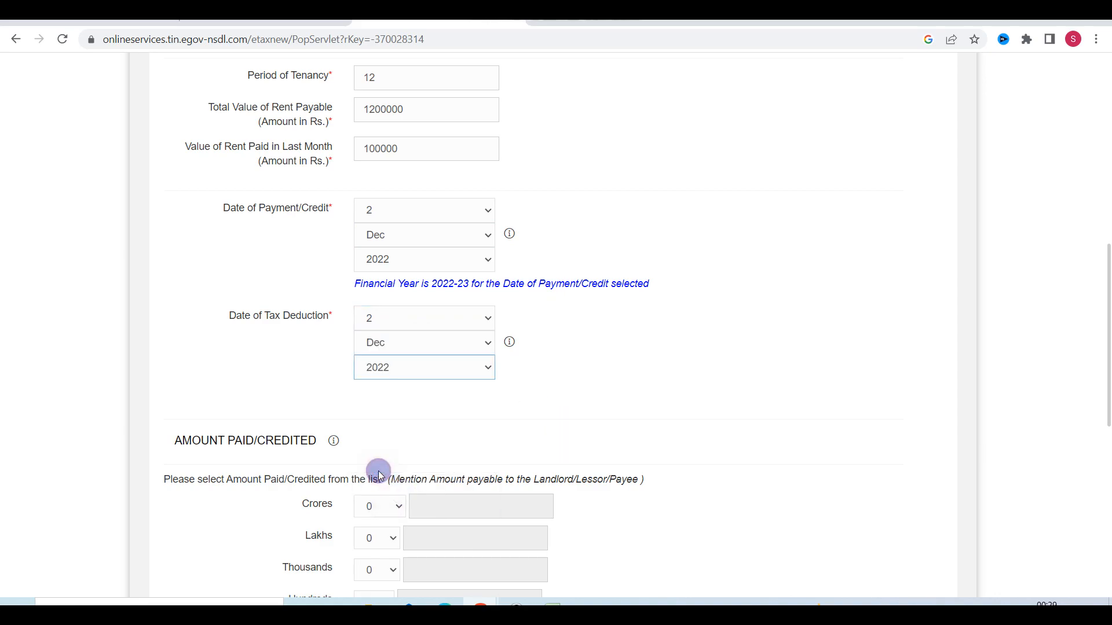
Review the property and rent details, and set the lakhs of the amount paid/credited to 12.
{"action": "scroll", "coordinate": [528, 420], "scroll_direction": "up", "scroll_amount": 1}
{"action": "scroll", "coordinate": [528, 420], "scroll_direction": "up", "scroll_amount": 4}
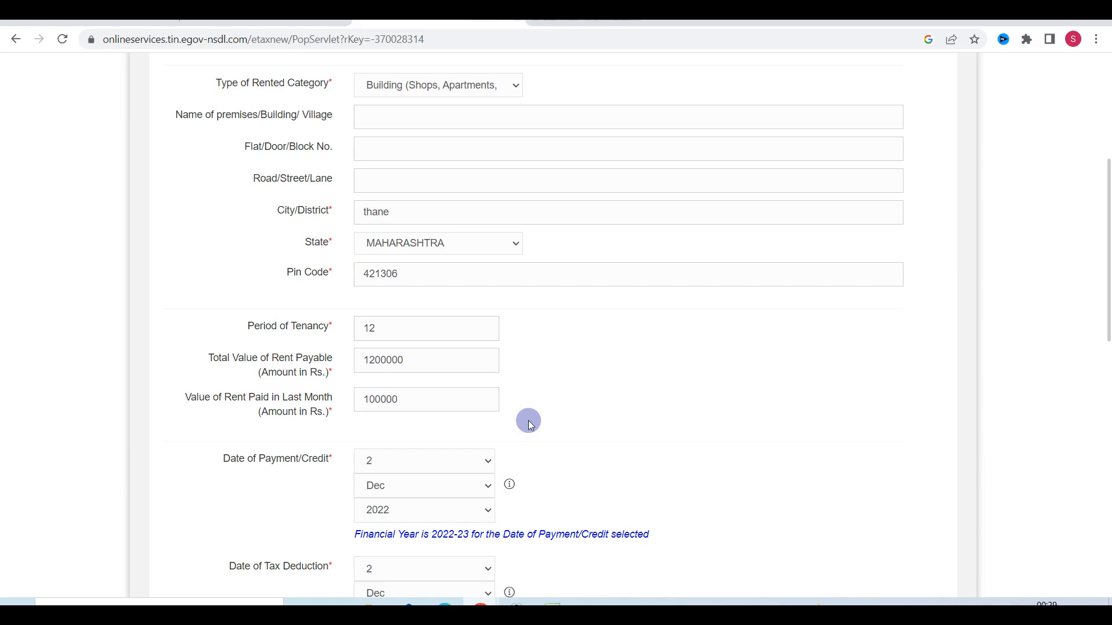
{"action": "scroll", "coordinate": [529, 421], "scroll_direction": "down", "scroll_amount": 1}
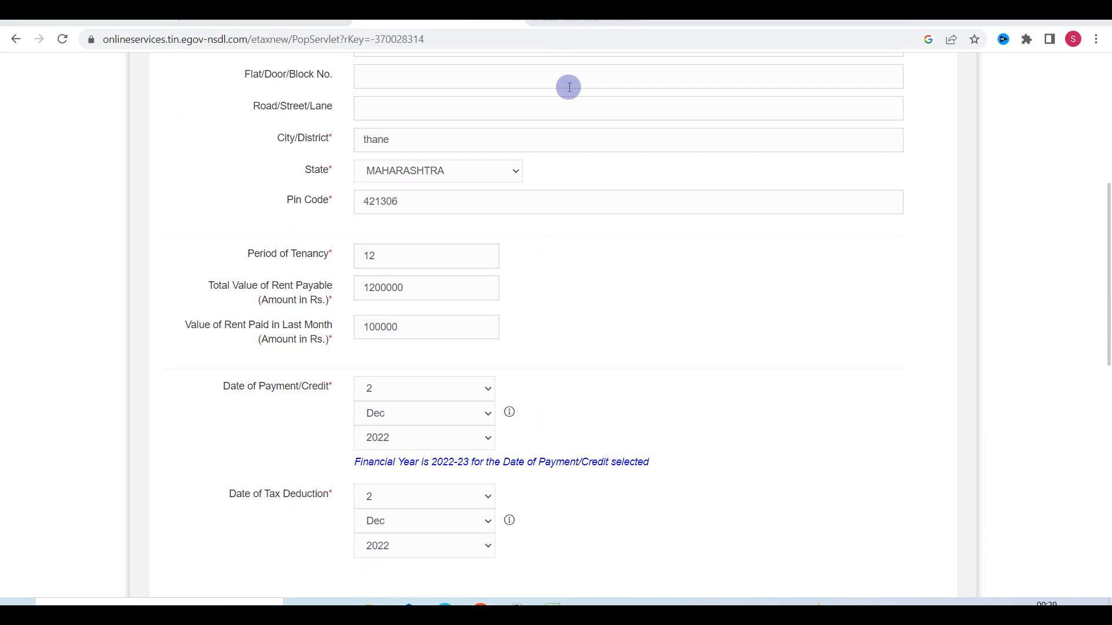
{"action": "scroll", "coordinate": [590, 345], "scroll_direction": "down", "scroll_amount": 4}
{"action": "scroll", "coordinate": [591, 350], "scroll_direction": "down", "scroll_amount": 2}
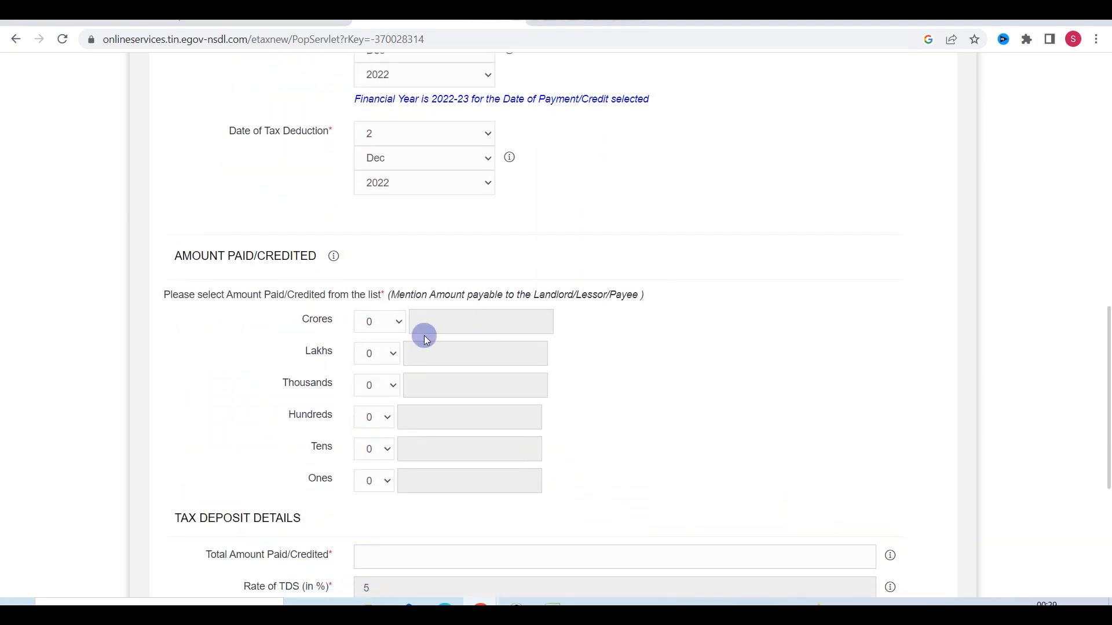
{"action": "left_click", "coordinate": [371, 354]}
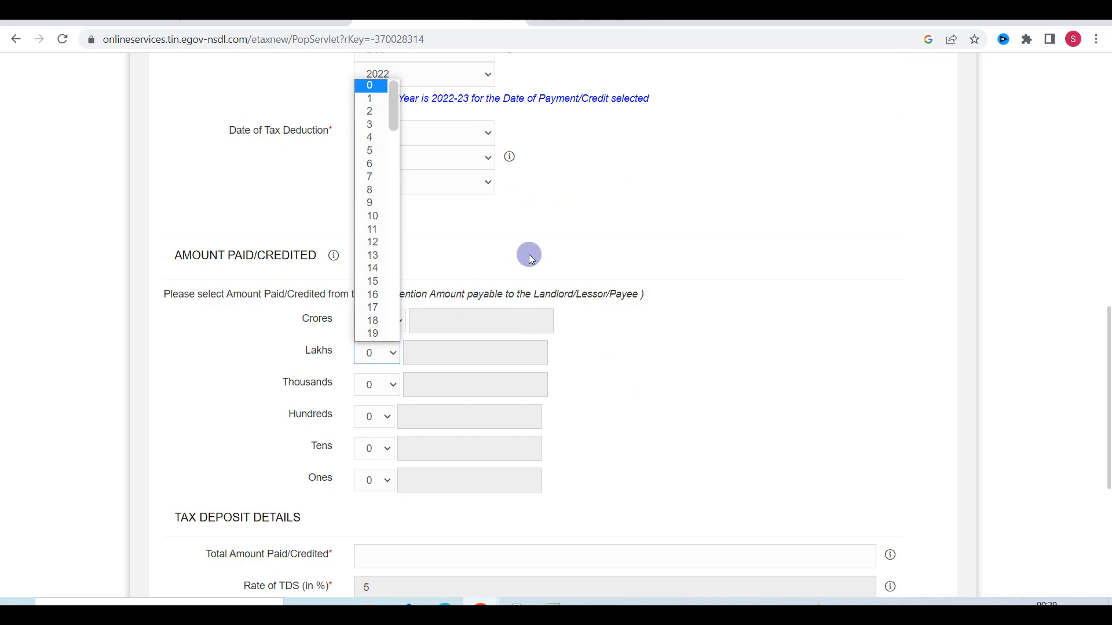
{"action": "left_click", "coordinate": [530, 255]}
{"action": "left_click", "coordinate": [378, 356]}
{"action": "left_click", "coordinate": [371, 241]}
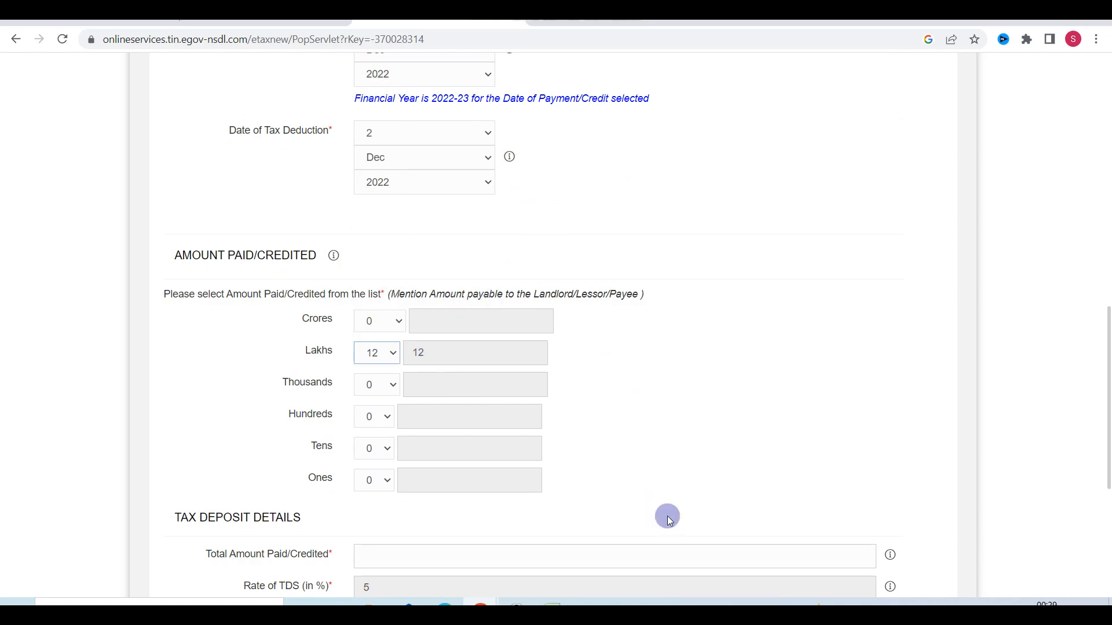
Enter 1200000 as the total amount paid/credited and 60000 as the basic tax, and continue to the payment information.
{"action": "scroll", "coordinate": [667, 516], "scroll_direction": "down", "scroll_amount": 3}
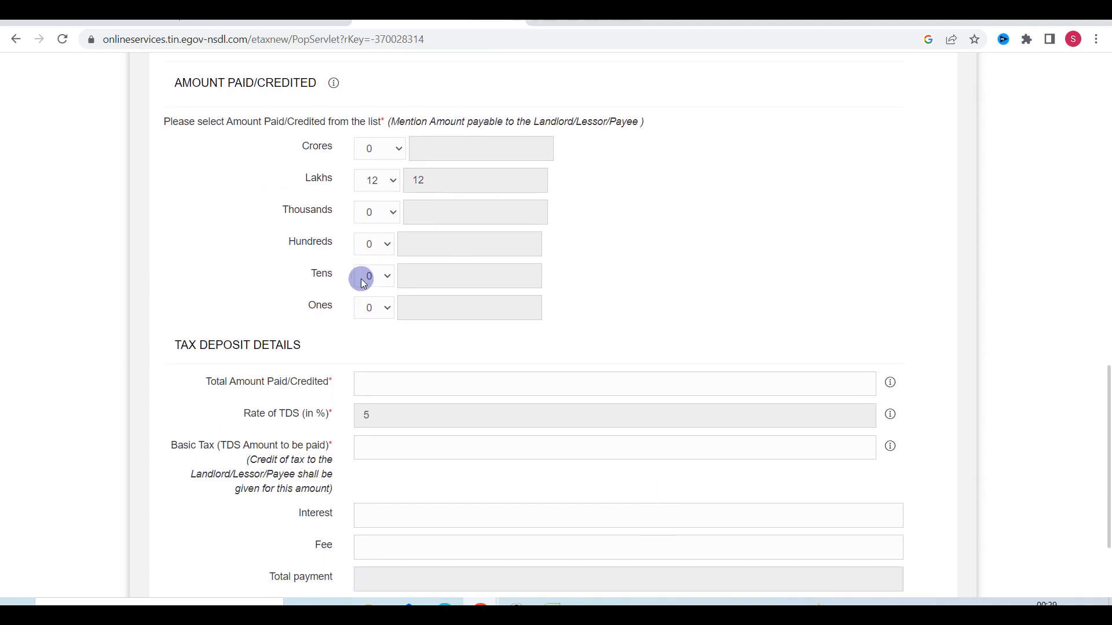
{"action": "scroll", "coordinate": [360, 405], "scroll_direction": "down", "scroll_amount": 2}
{"action": "left_click", "coordinate": [366, 309]}
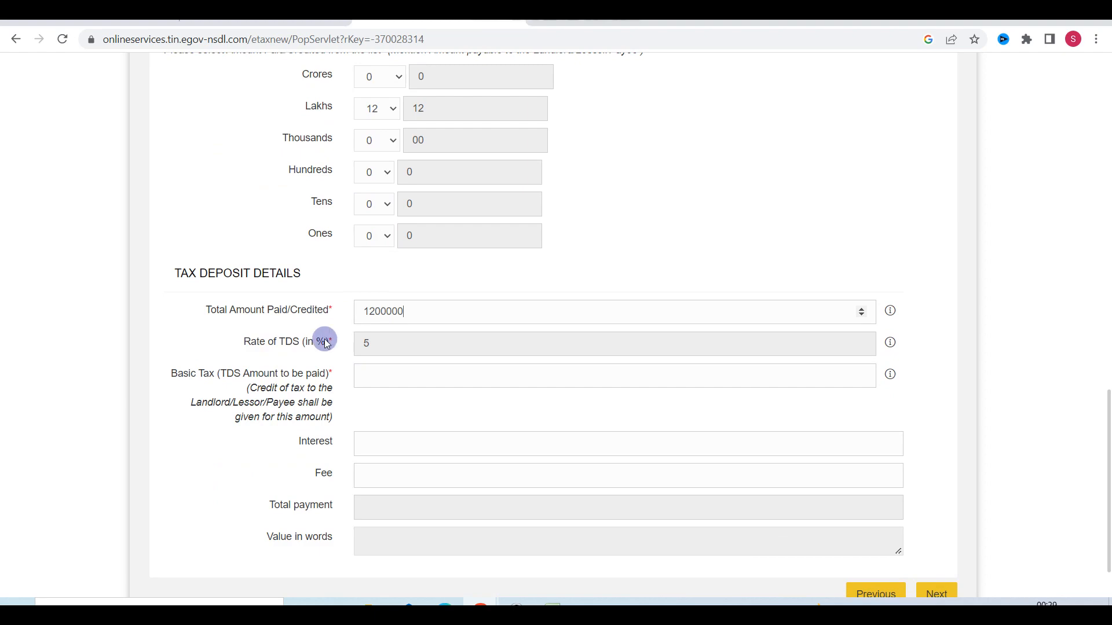
{"action": "left_click", "coordinate": [303, 385]}
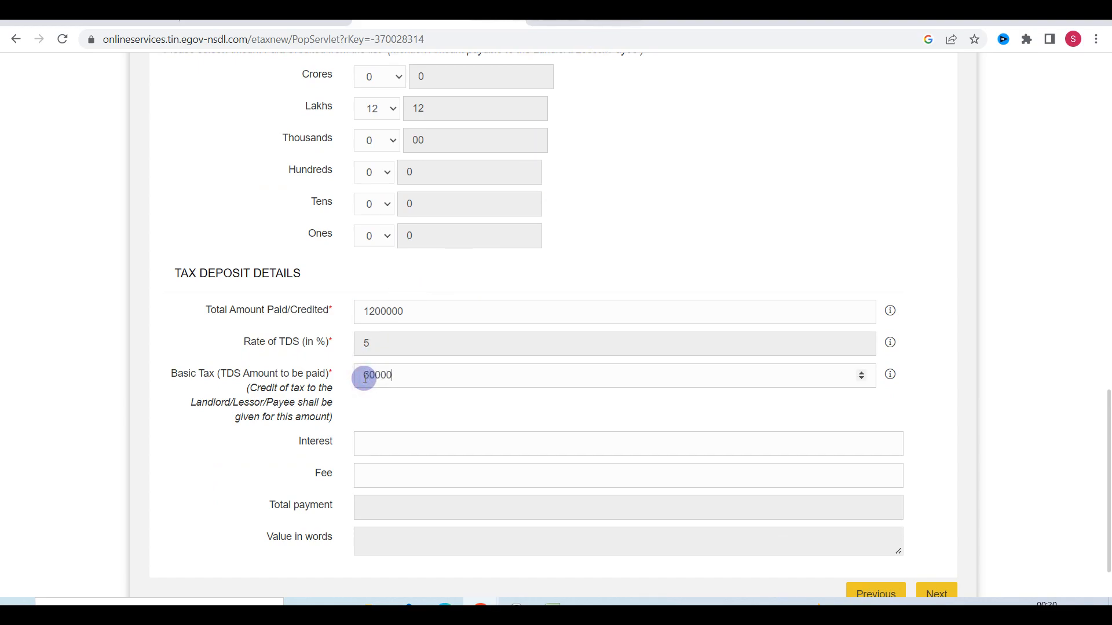
{"action": "left_click", "coordinate": [236, 471]}
{"action": "scroll", "coordinate": [235, 472], "scroll_direction": "down", "scroll_amount": 1}
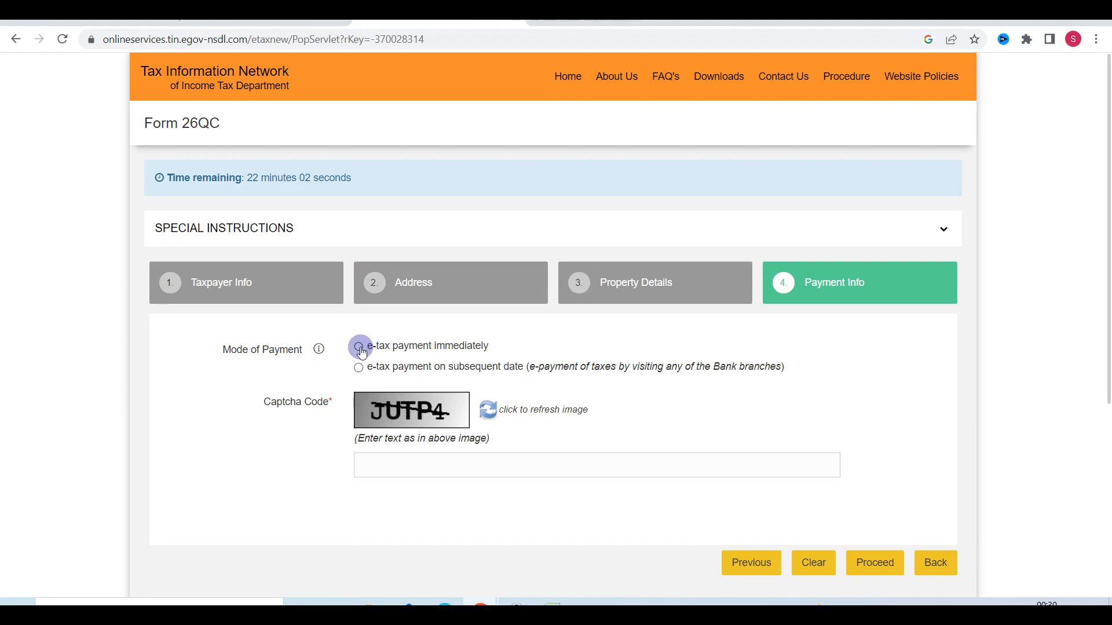
Choose immediate e-tax payment through net-banking with State Bank of India.
{"action": "left_click", "coordinate": [360, 348]}
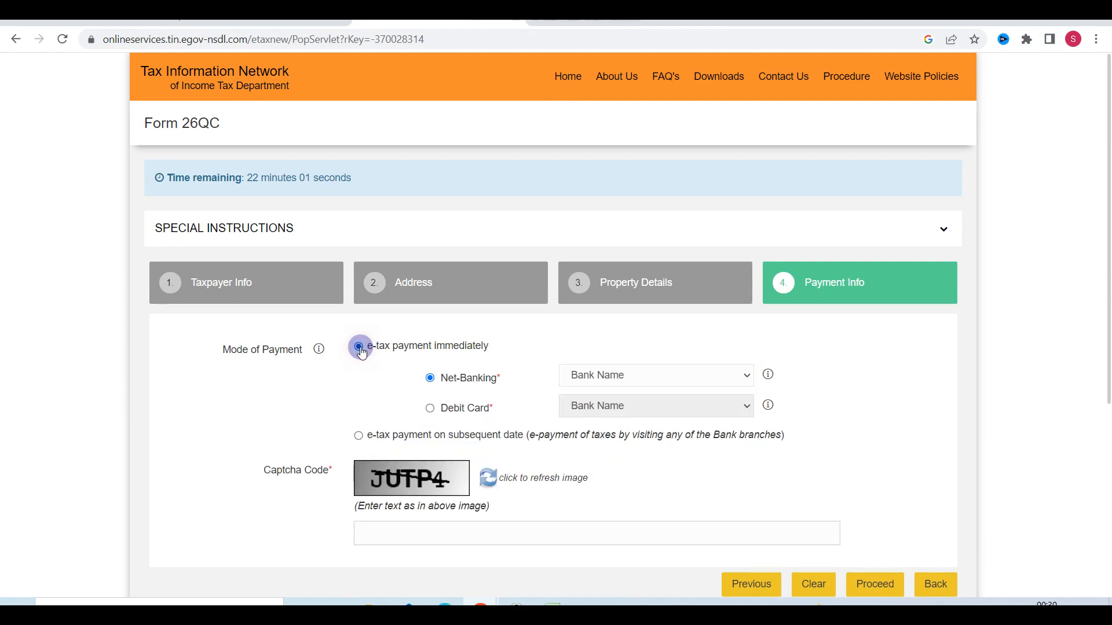
{"action": "left_click", "coordinate": [638, 374]}
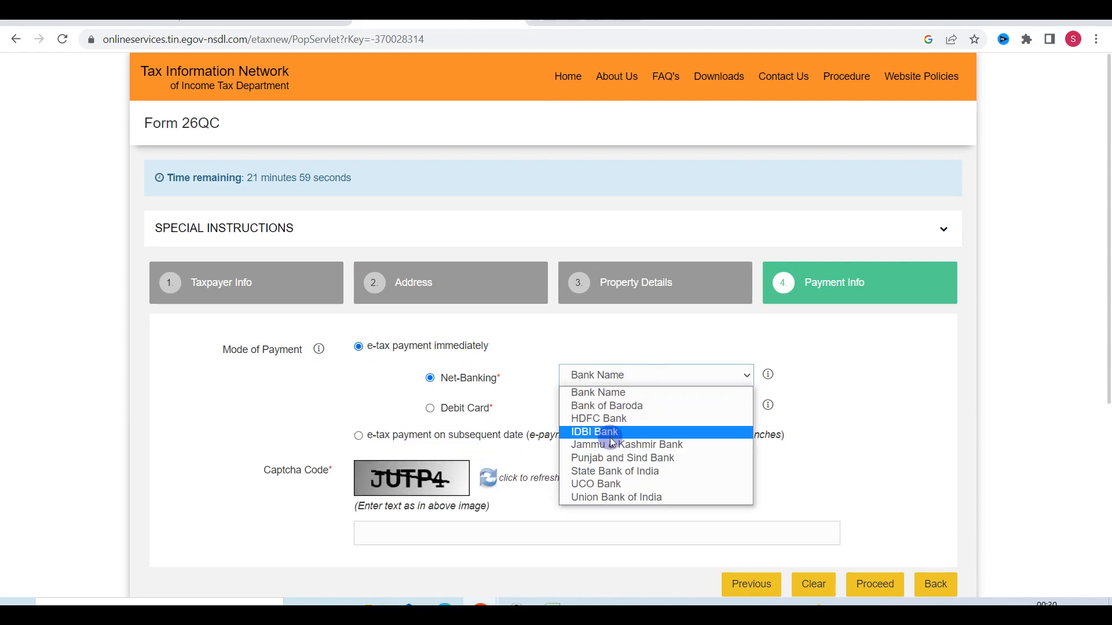
{"action": "left_click", "coordinate": [604, 471]}
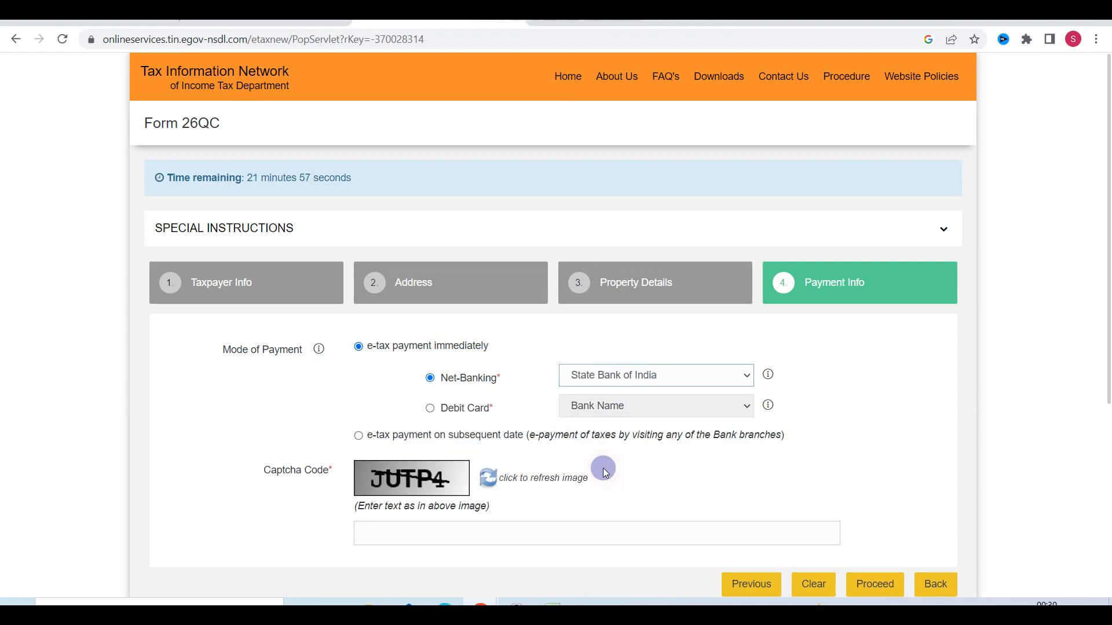
Enter the captcha code and proceed to the Form 26QC confirmation page.
{"action": "scroll", "coordinate": [407, 548], "scroll_direction": "down", "scroll_amount": 1}
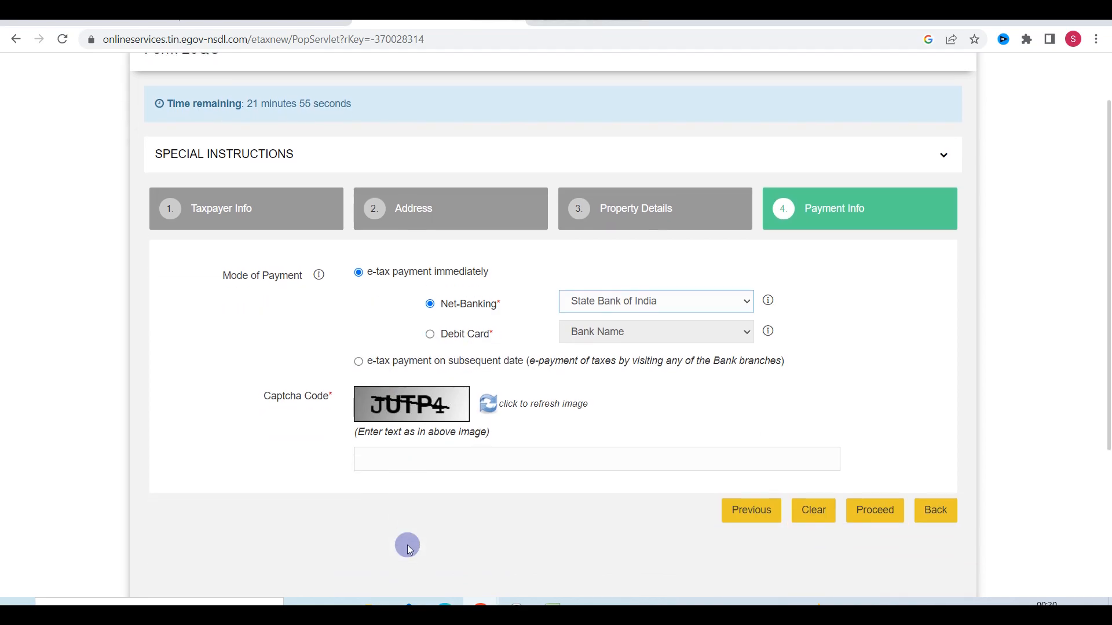
{"action": "left_click", "coordinate": [418, 451]}
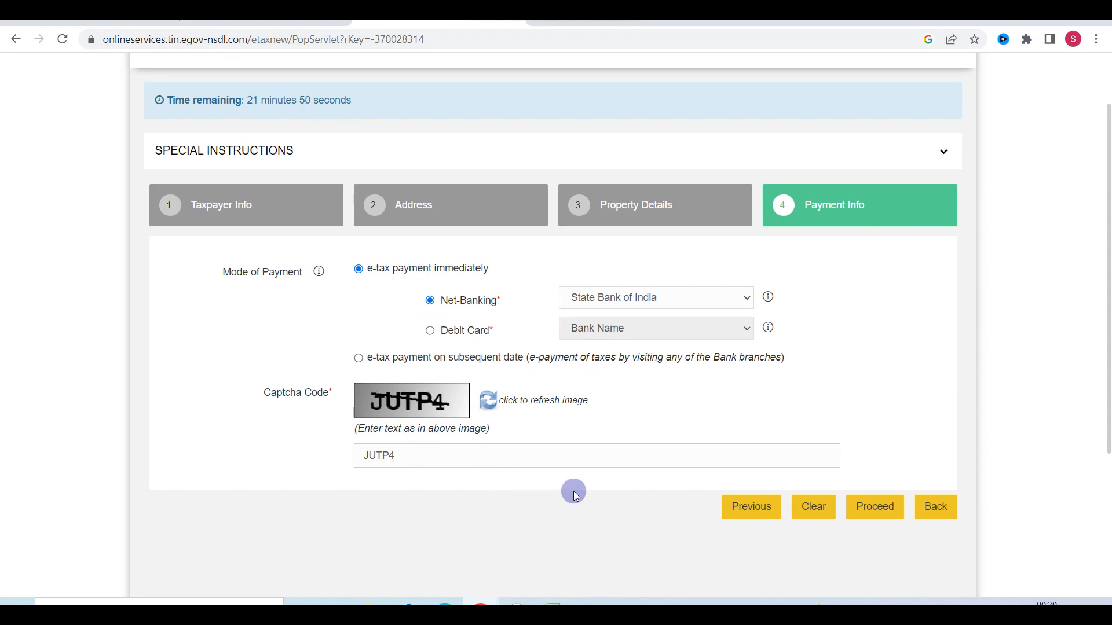
{"action": "left_click", "coordinate": [869, 507]}
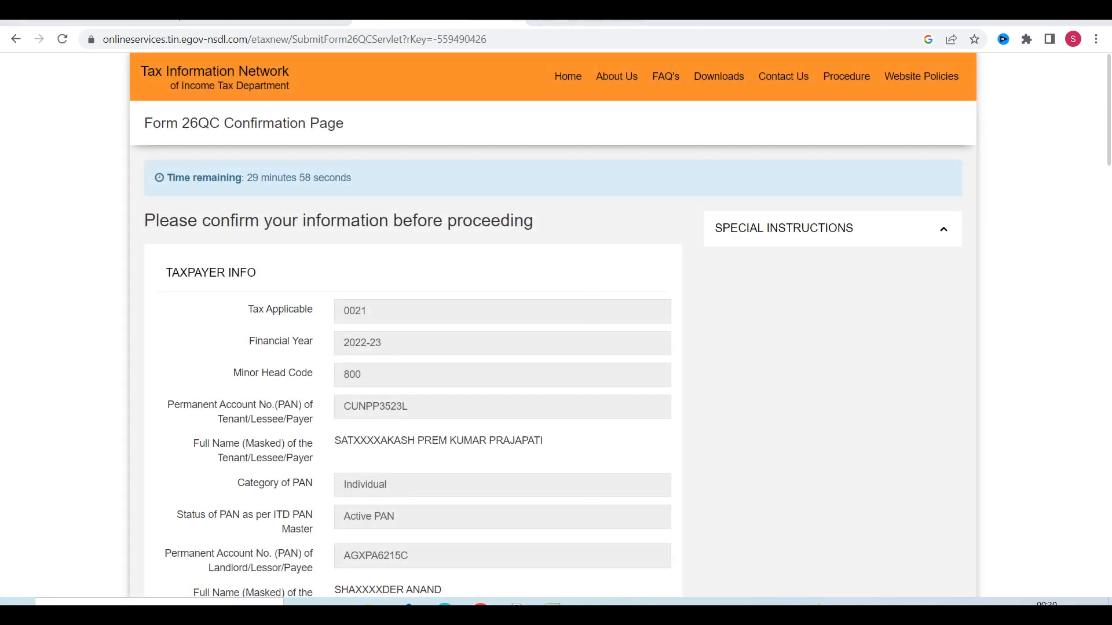
Agree to the consent statement, confirm the Form 26QC information, and dismiss the acknowledgement number notice.
{"action": "scroll", "coordinate": [450, 312], "scroll_direction": "down", "scroll_amount": 15}
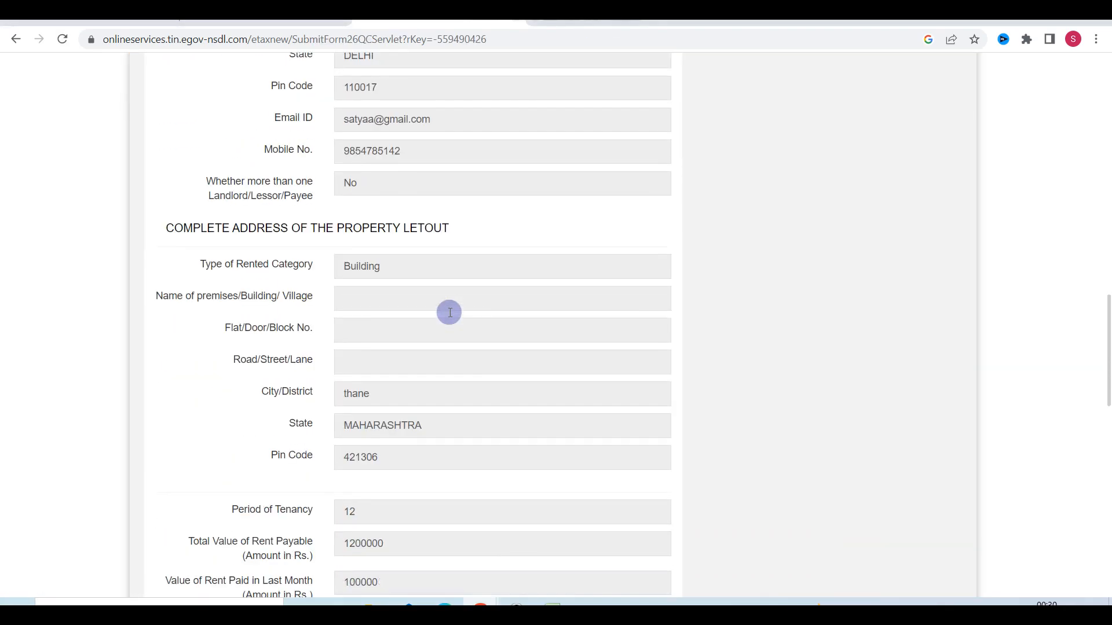
{"action": "scroll", "coordinate": [450, 312], "scroll_direction": "down", "scroll_amount": 14}
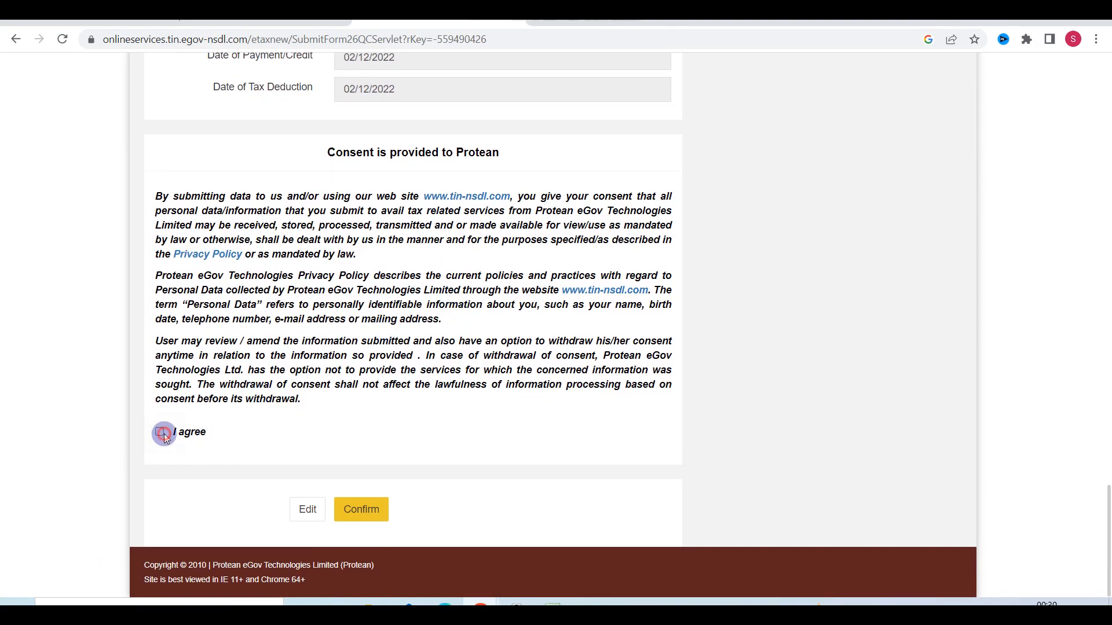
{"action": "left_click", "coordinate": [361, 508]}
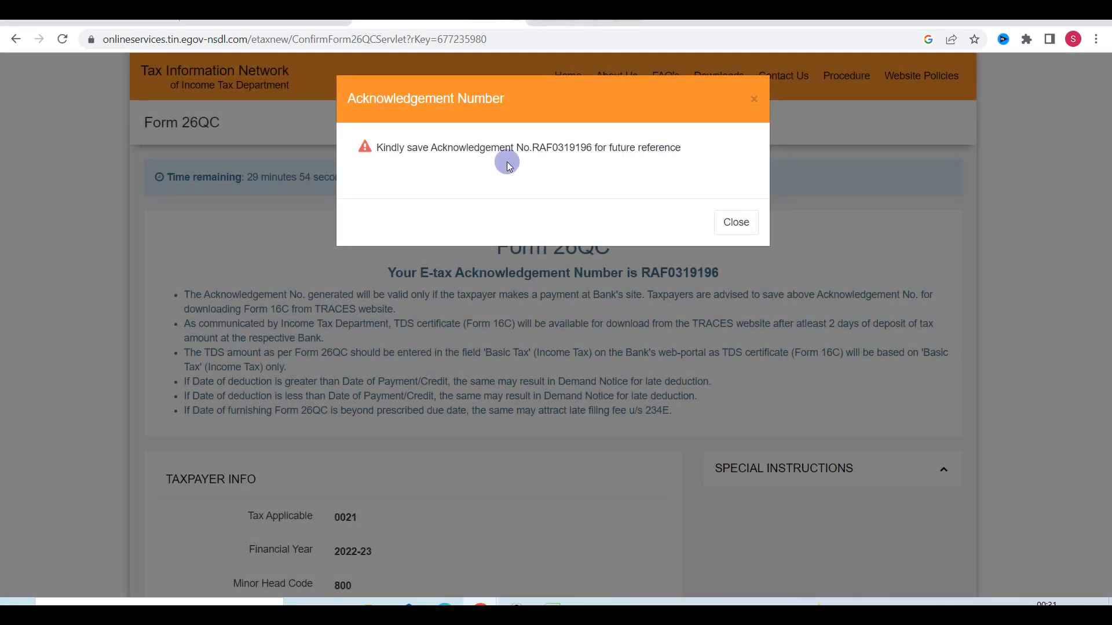
{"action": "left_click", "coordinate": [741, 229]}
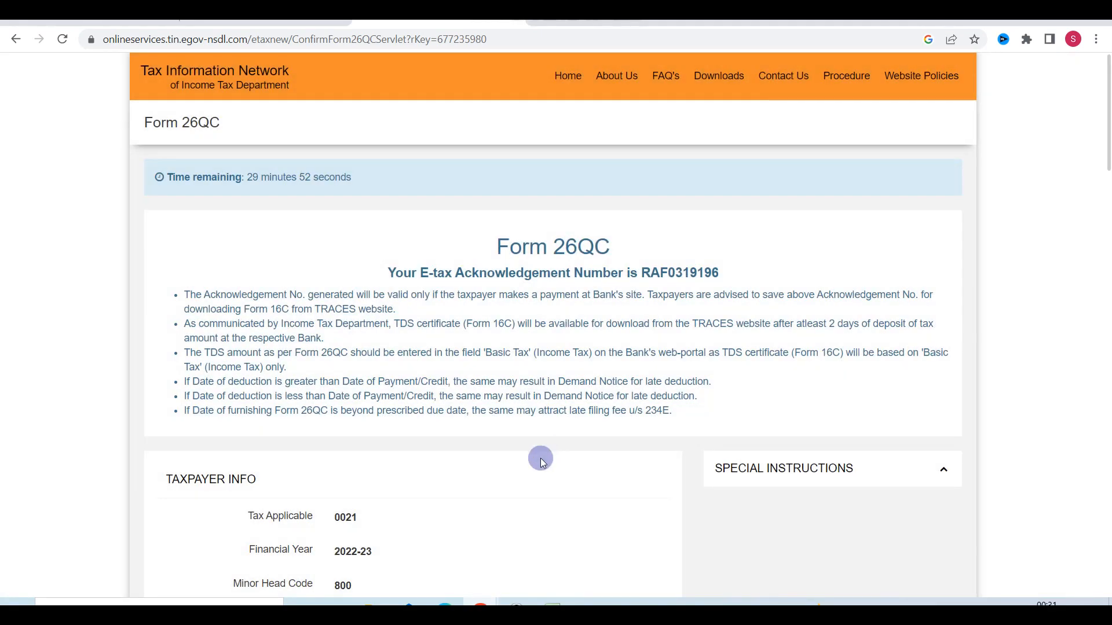
Preview the printout of Form 26QC without saving it, and submit the form to the bank for payment.
{"action": "scroll", "coordinate": [540, 458], "scroll_direction": "down", "scroll_amount": 15}
{"action": "scroll", "coordinate": [541, 458], "scroll_direction": "down", "scroll_amount": 10}
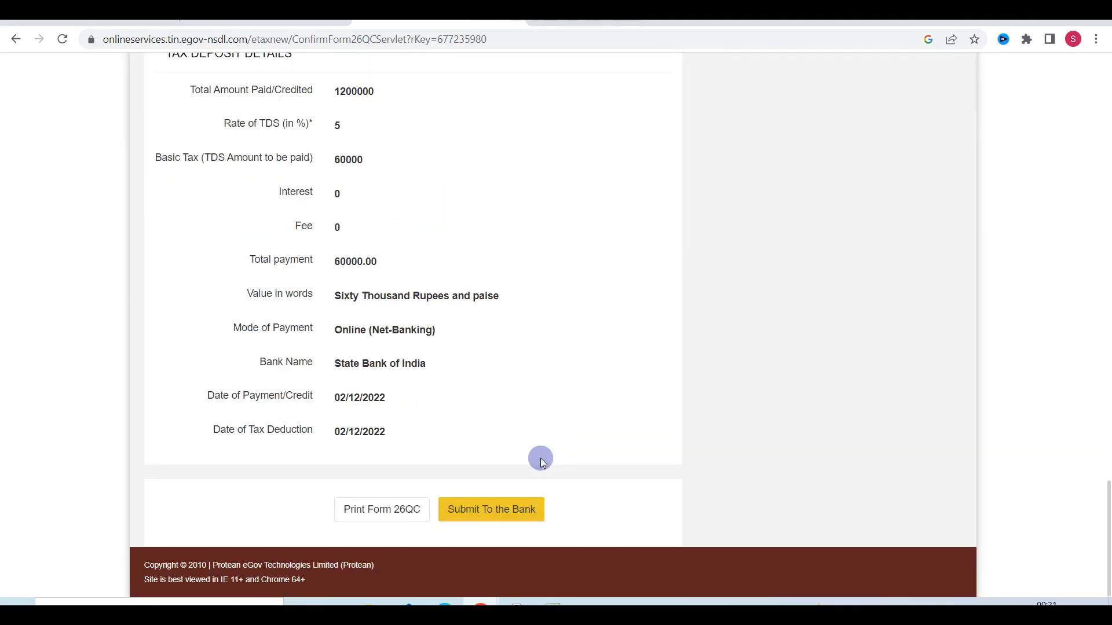
{"action": "left_click", "coordinate": [359, 522]}
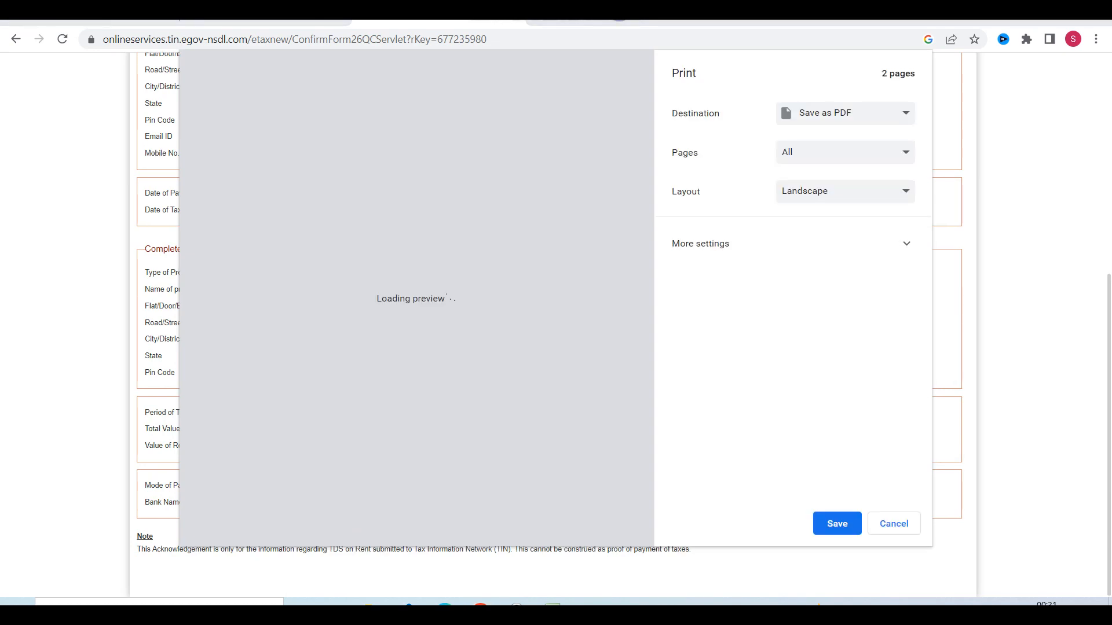
{"action": "key", "text": "Escape"}
{"action": "left_click", "coordinate": [483, 508]}
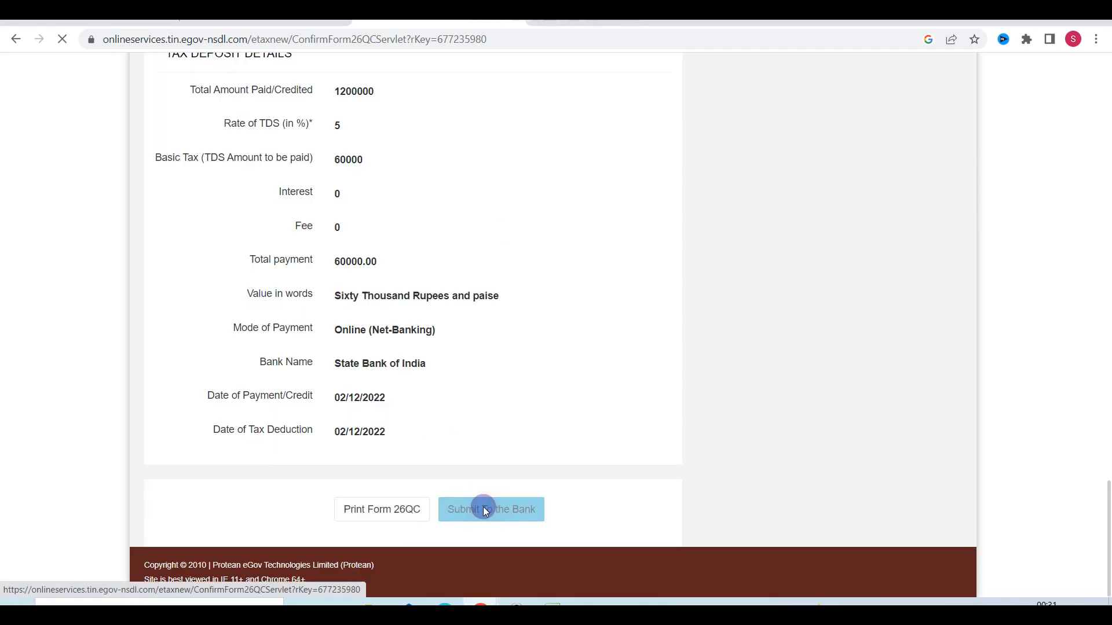